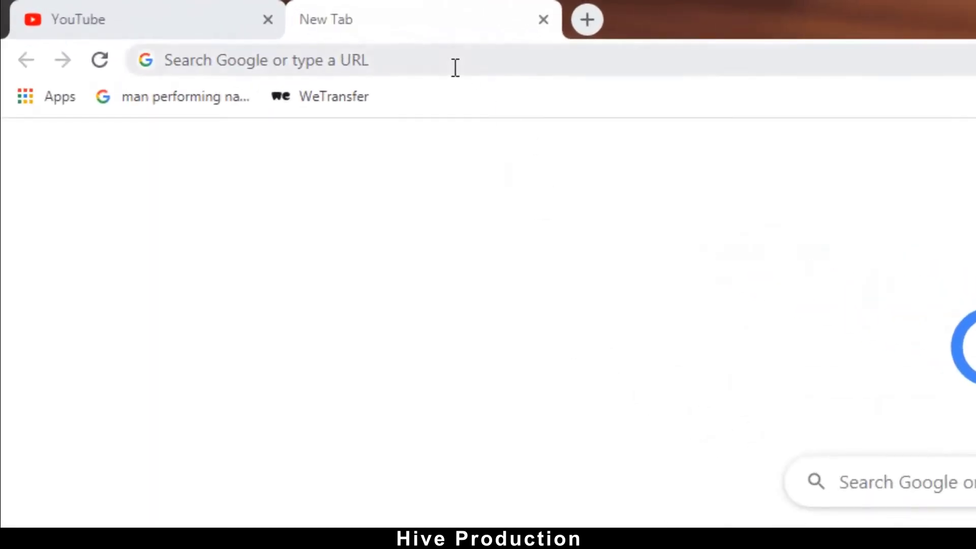
# Open the Google homepage and search the web for "sincity"
pyautogui.click(252, 37)
pyautogui.write('google.com')
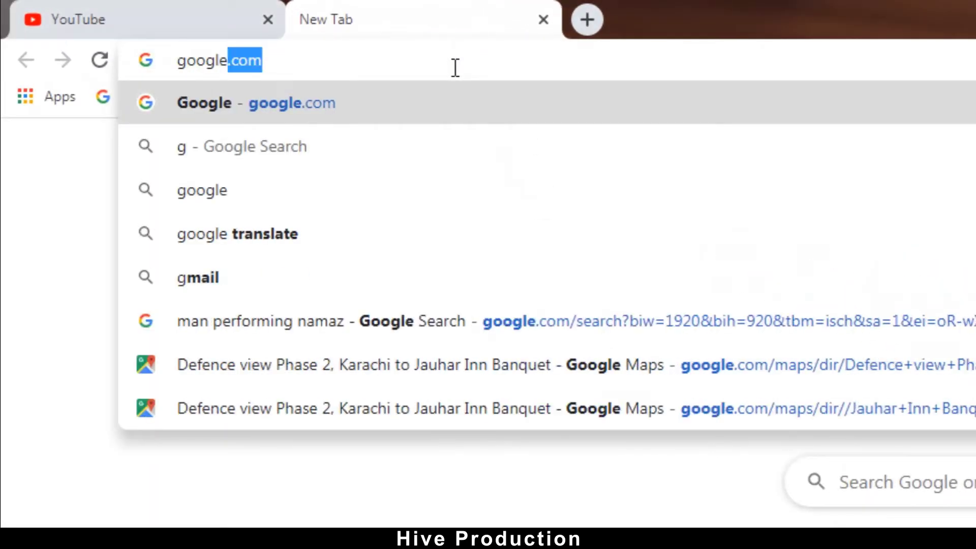
pyautogui.press('Return')
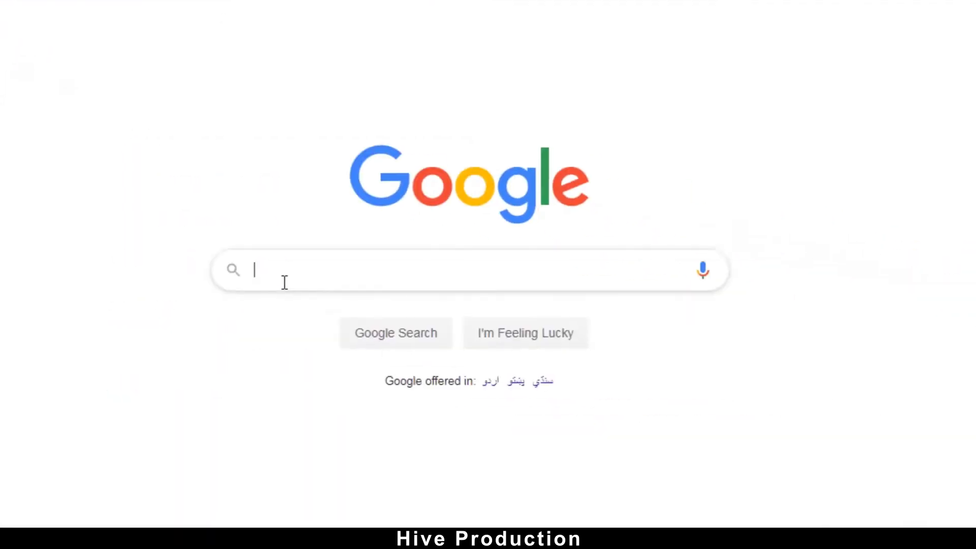
pyautogui.write('sinci')
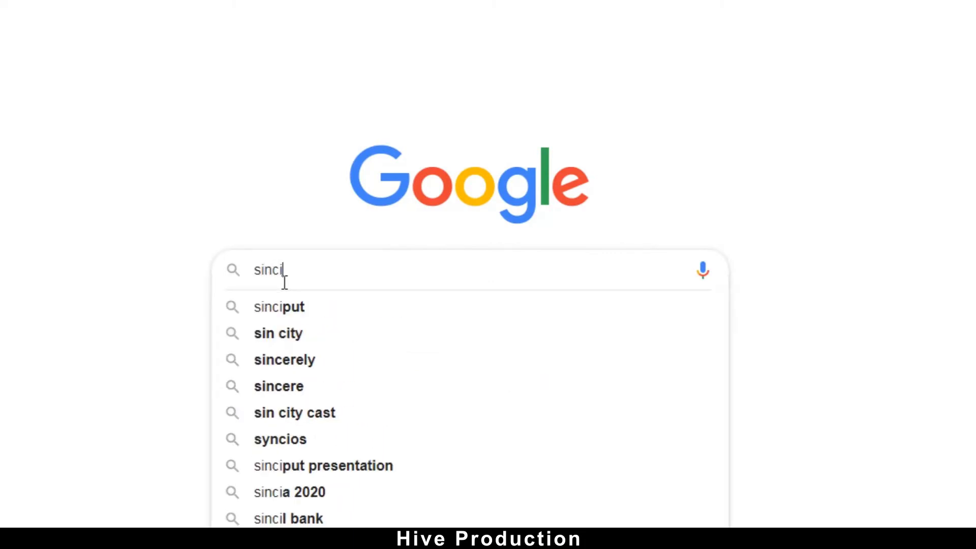
pyautogui.write('ty')
pyautogui.press('Return')
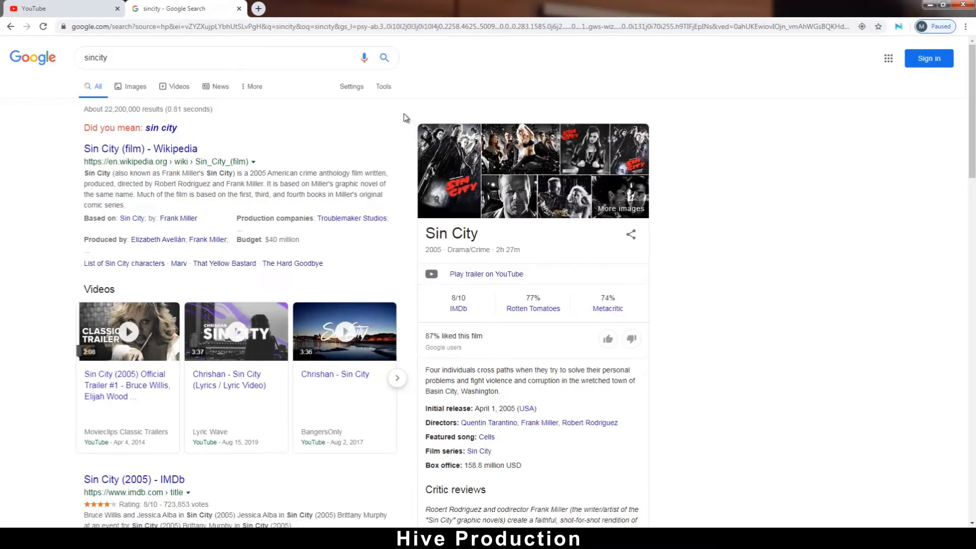
# Browse the "sin city" image results and enlarge several film stills to examine their black-and-white look with selective colour
pyautogui.moveTo(403, 111)
pyautogui.mouseDown()
pyautogui.moveTo(570, 185)
pyautogui.moveTo(672, 258)
pyautogui.mouseUp()
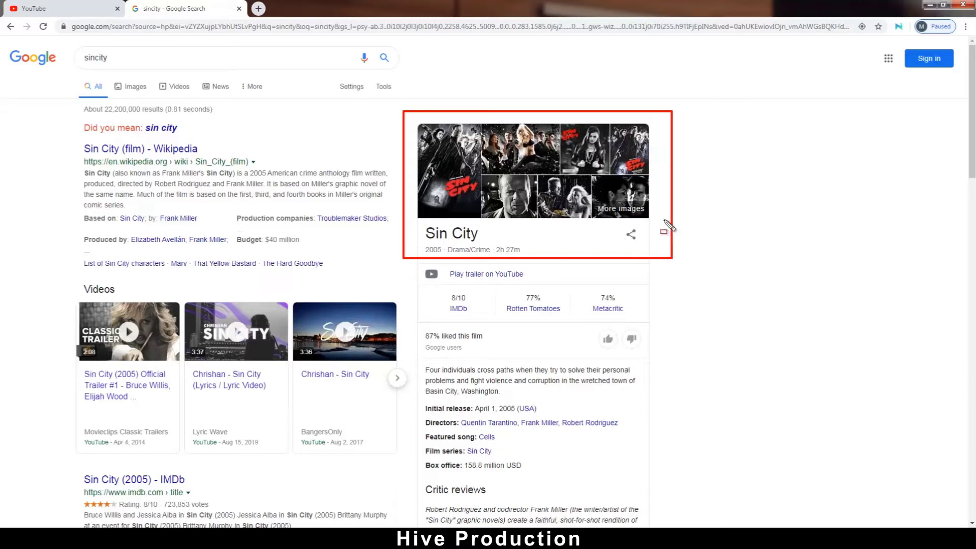
pyautogui.click(128, 88)
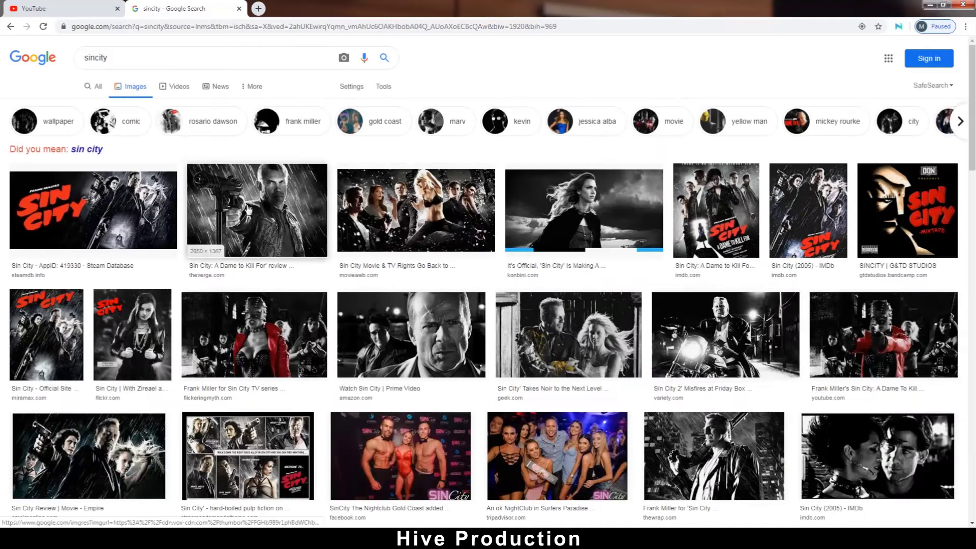
pyautogui.click(114, 205)
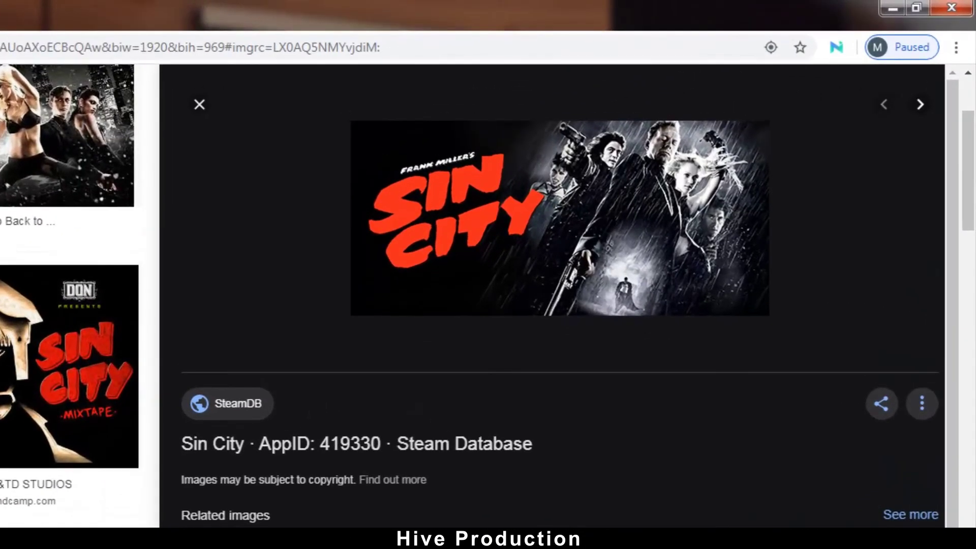
pyautogui.click(82, 476)
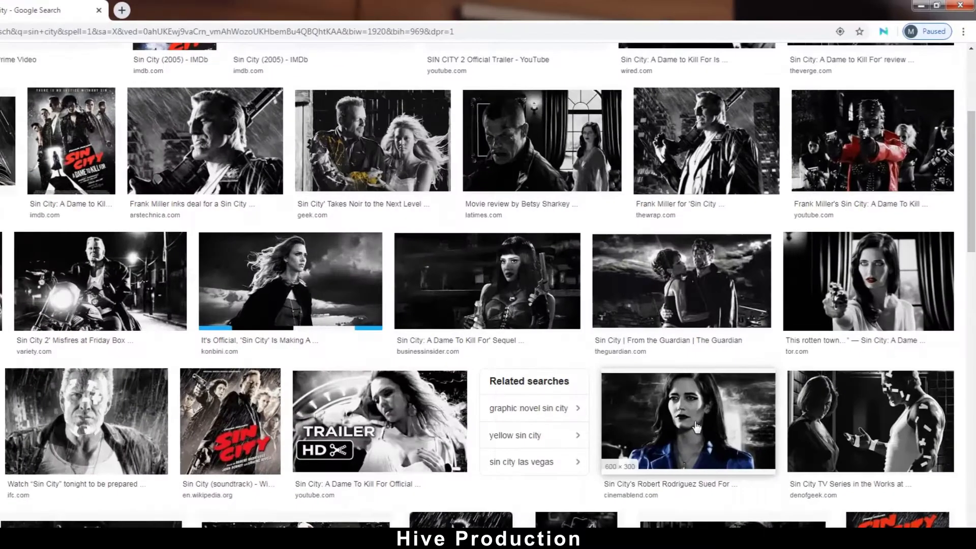
pyautogui.click(718, 414)
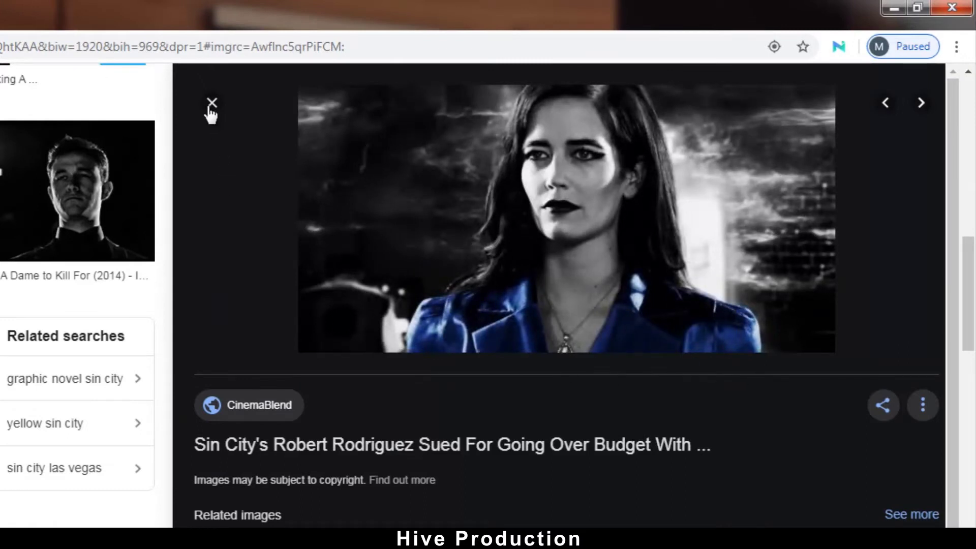
pyautogui.click(697, 541)
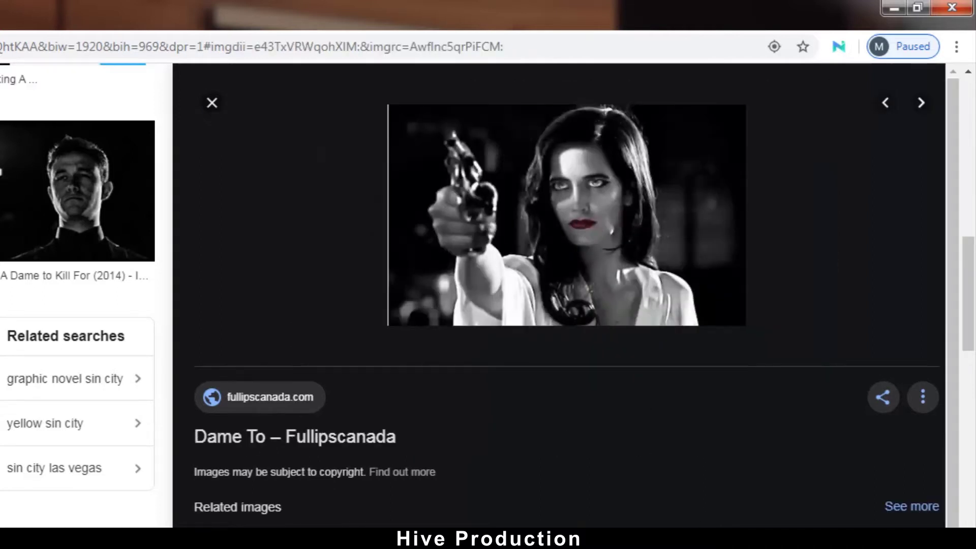
pyautogui.click(714, 540)
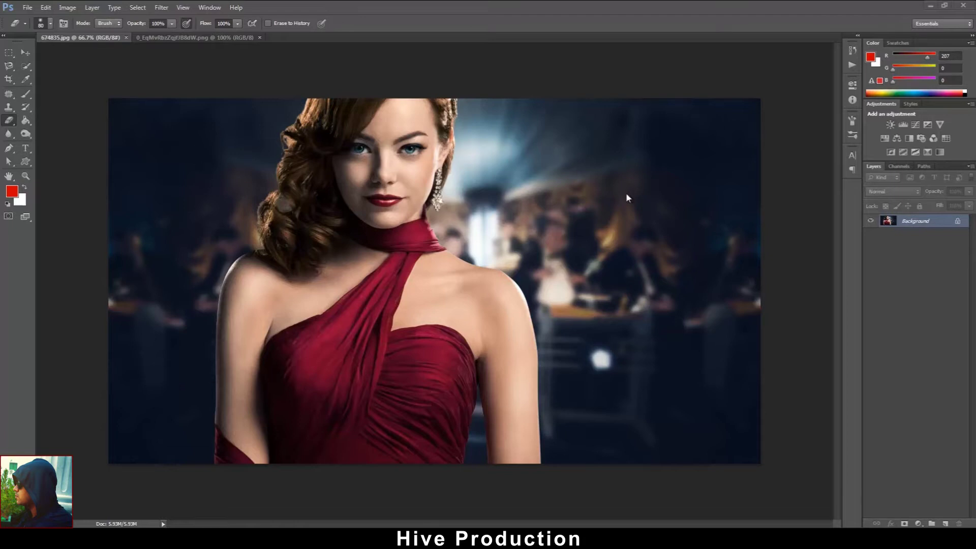
# In Photoshop, convert the portrait's Background to a regular layer and apply Reduce Noise with strength 5 and 2% preserved details
pyautogui.doubleClick(910, 222)
pyautogui.click(572, 169)
pyautogui.click(138, 7)
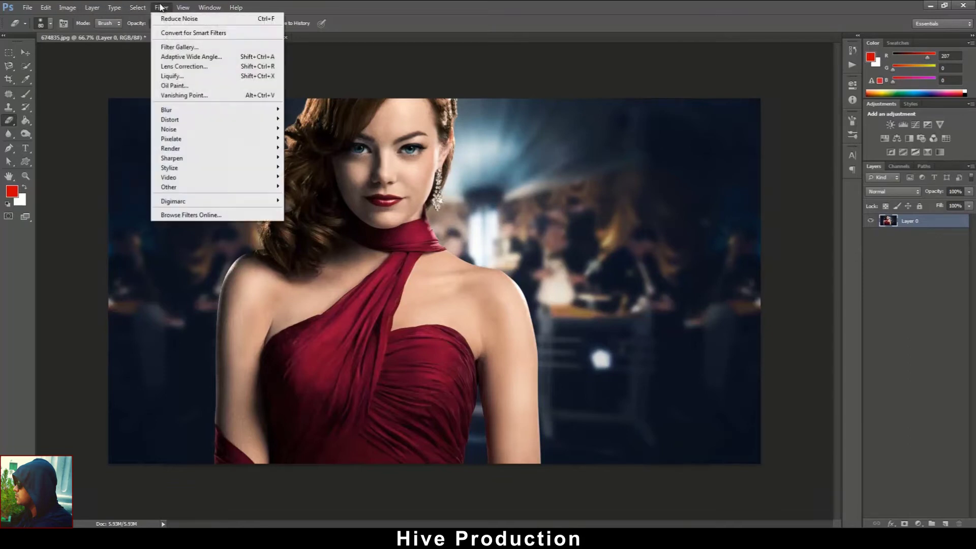
pyautogui.moveTo(161, 7)
pyautogui.moveTo(224, 130)
pyautogui.click(311, 167)
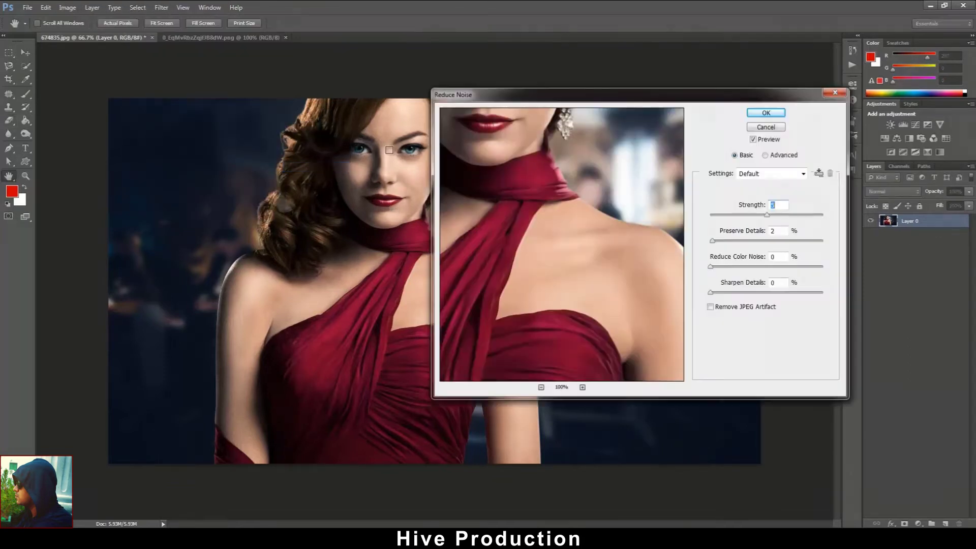
pyautogui.moveTo(513, 165); pyautogui.dragTo(577, 320)
pyautogui.moveTo(553, 209); pyautogui.dragTo(584, 229)
pyautogui.click(711, 218)
pyautogui.moveTo(714, 218); pyautogui.dragTo(771, 220)
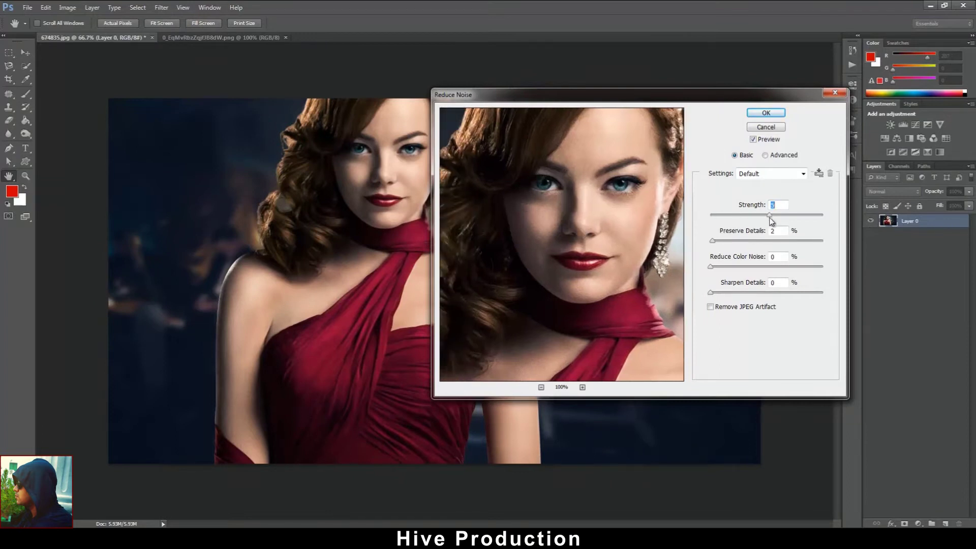
pyautogui.click(766, 116)
pyautogui.press('e')
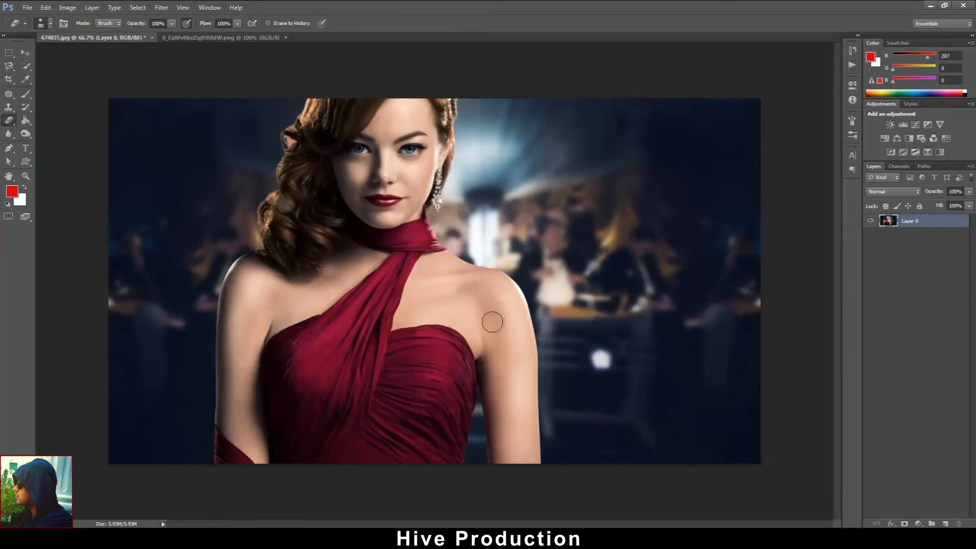
# Raise the portrait layer's saturation to about +23 with a Hue/Saturation adjustment
pyautogui.hotkey('ctrl', 'u')
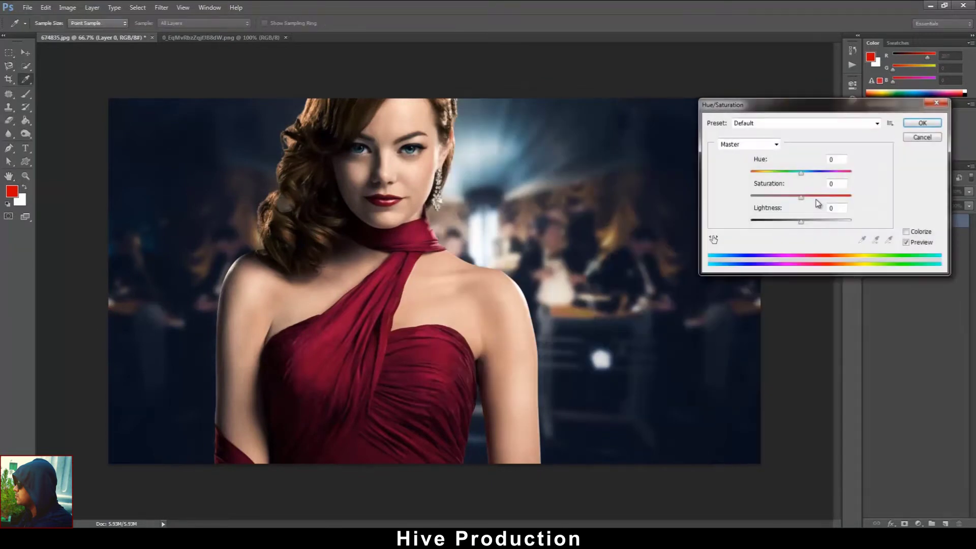
pyautogui.click(921, 137)
pyautogui.click(67, 8)
pyautogui.moveTo(83, 33)
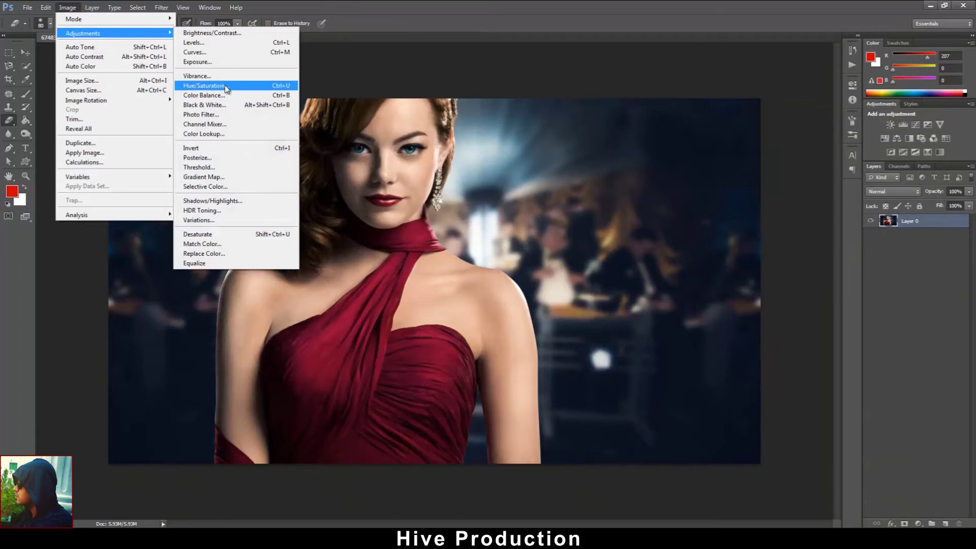
pyautogui.click(223, 89)
pyautogui.moveTo(801, 198); pyautogui.dragTo(811, 202)
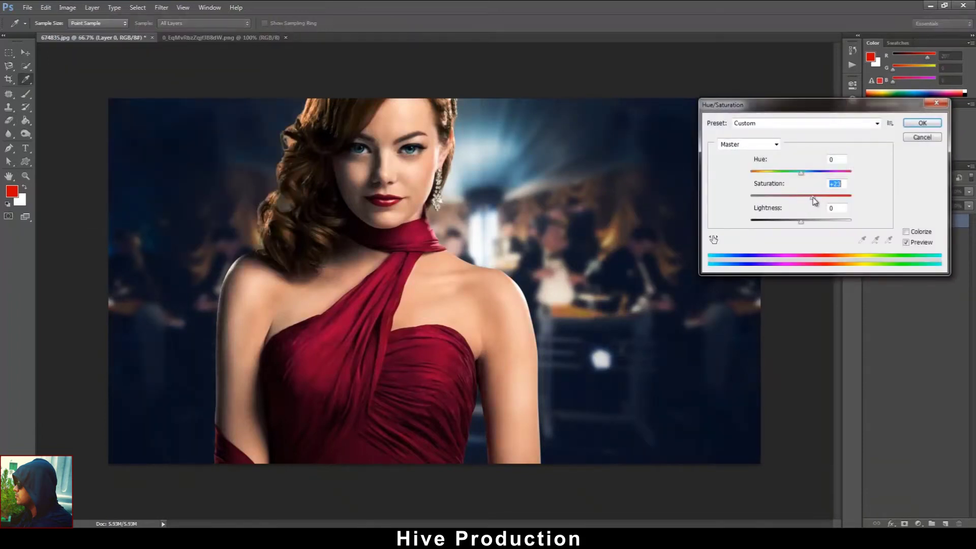
pyautogui.click(922, 123)
pyautogui.click(67, 8)
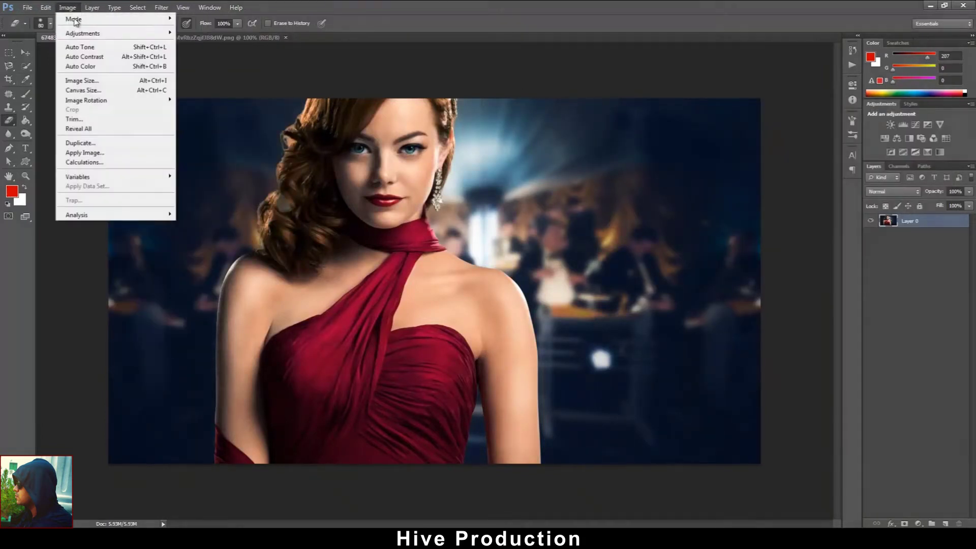
pyautogui.moveTo(106, 36)
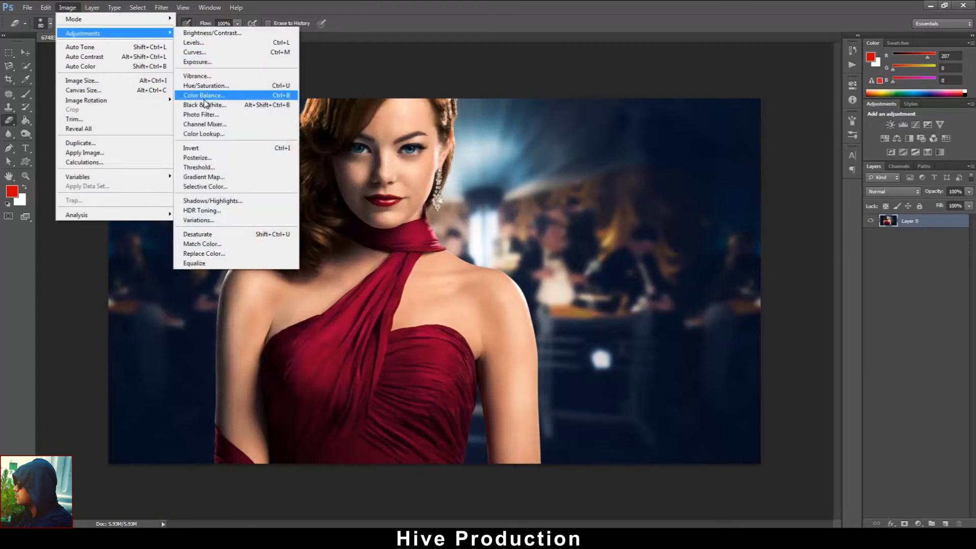
pyautogui.click(385, 77)
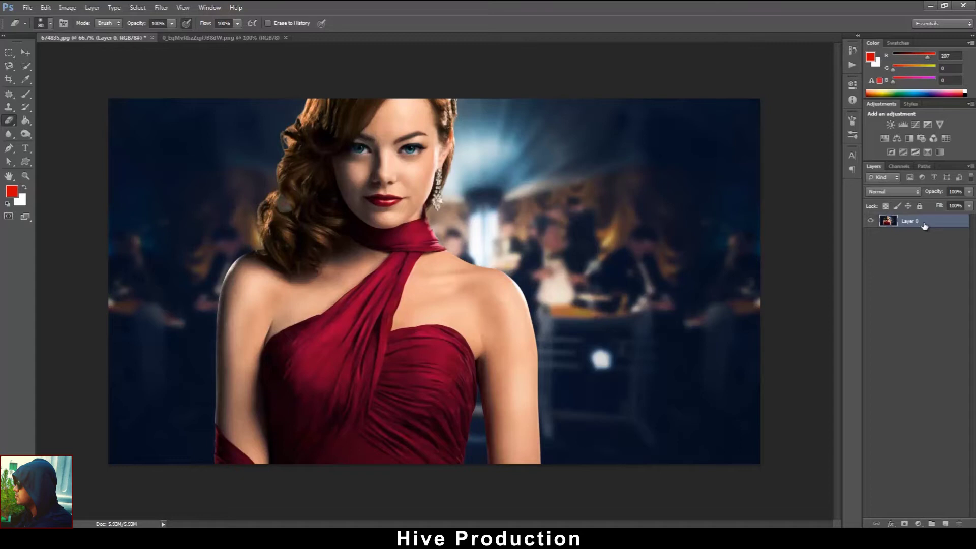
# Duplicate Layer 0 and toggle the visibility of both layers to compare them, leaving both shown
pyautogui.moveTo(925, 225); pyautogui.dragTo(945, 524)
pyautogui.click(870, 221)
pyautogui.click(870, 235)
pyautogui.click(870, 235)
pyautogui.click(870, 235)
pyautogui.click(872, 221)
pyautogui.click(872, 221)
pyautogui.click(870, 234)
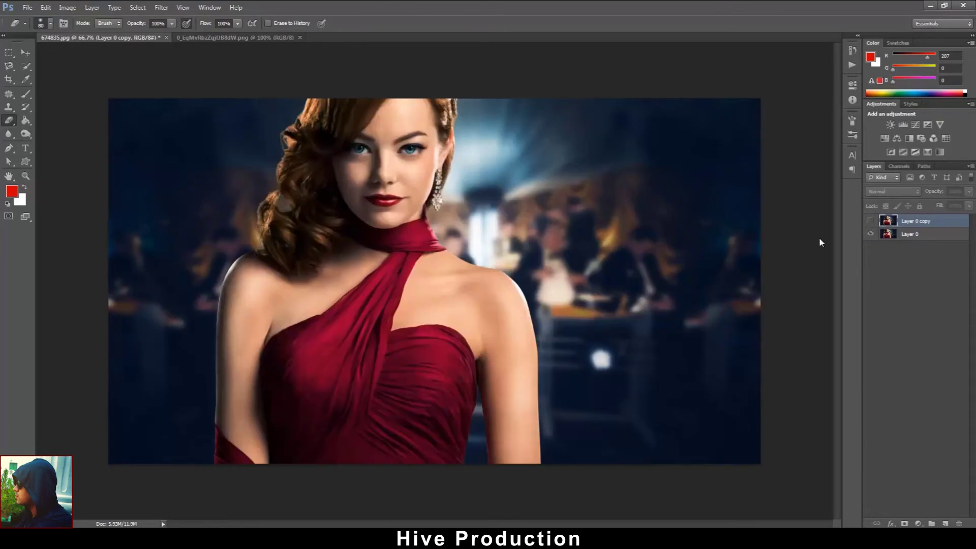
pyautogui.click(870, 221)
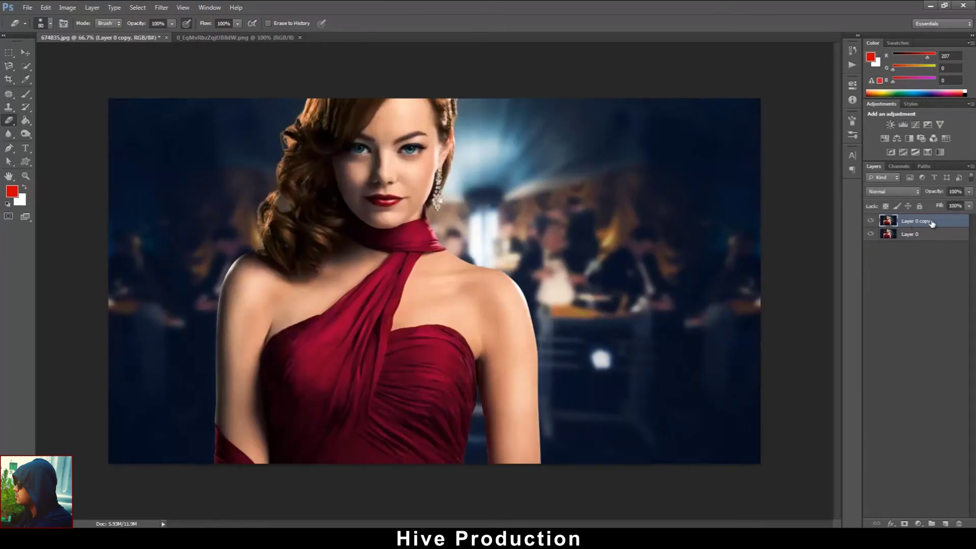
# Desaturate the duplicated layer, Layer 0 copy
pyautogui.click(68, 8)
pyautogui.moveTo(127, 33)
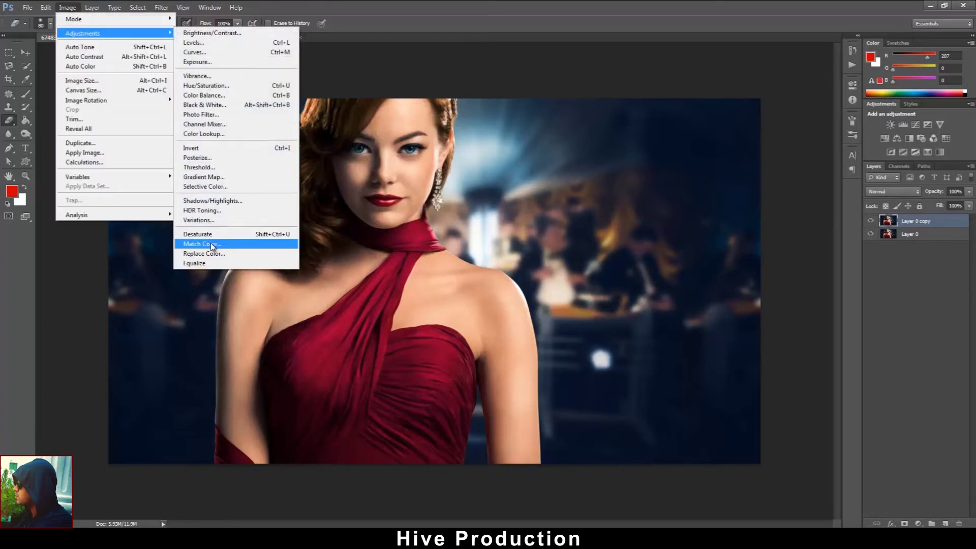
pyautogui.click(233, 236)
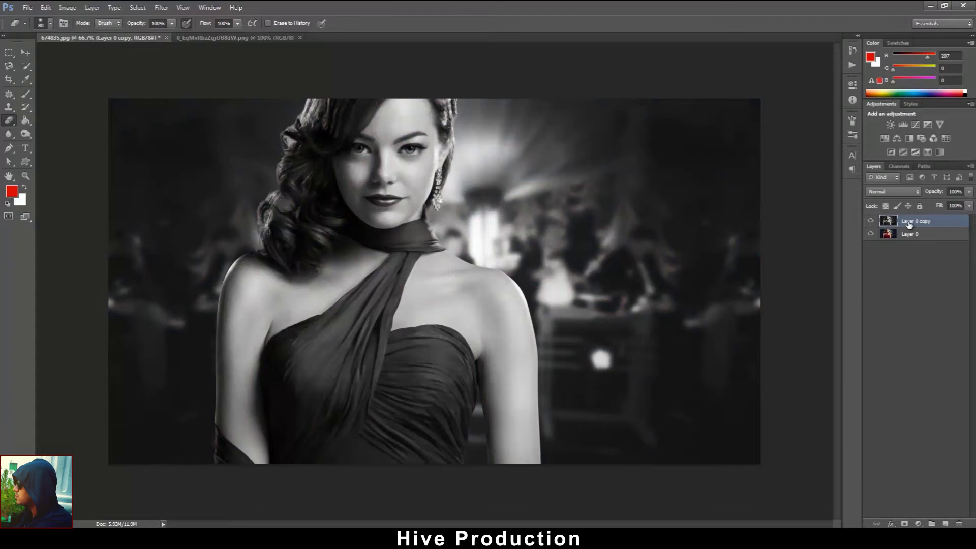
# Boost the desaturated copy's contrast with an RGB Curves adjustment, mapping input 180 to output 202 and input 45 to output 40
pyautogui.click(68, 8)
pyautogui.moveTo(116, 33)
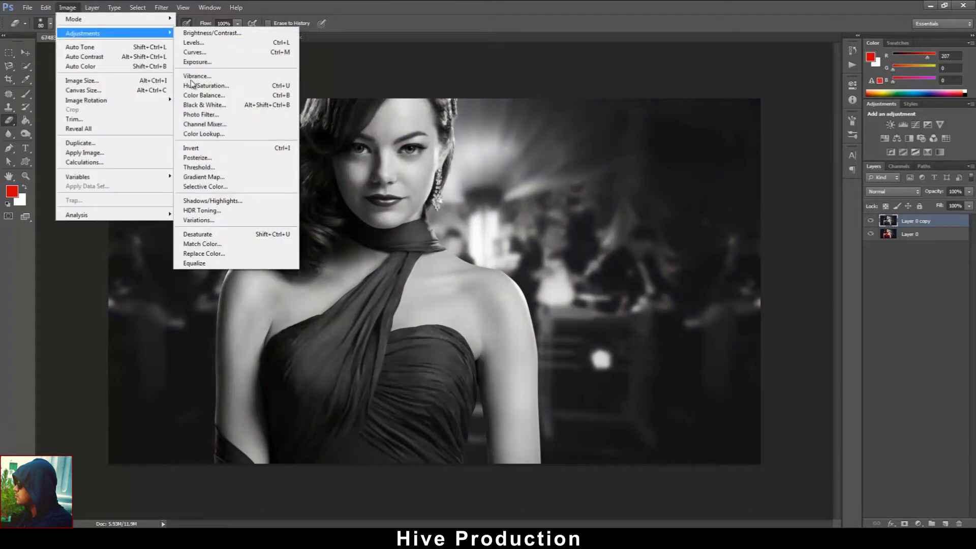
pyautogui.click(195, 52)
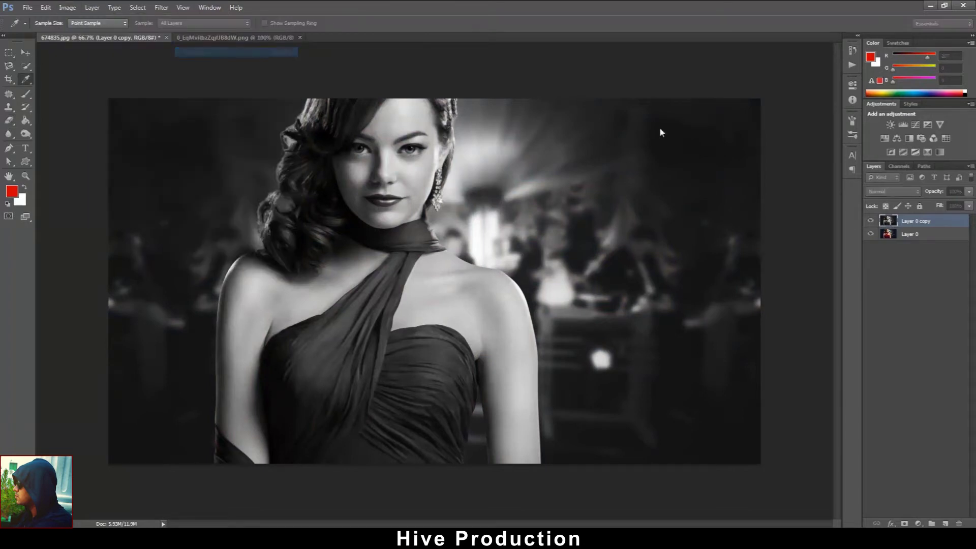
pyautogui.moveTo(755, 165); pyautogui.dragTo(747, 157)
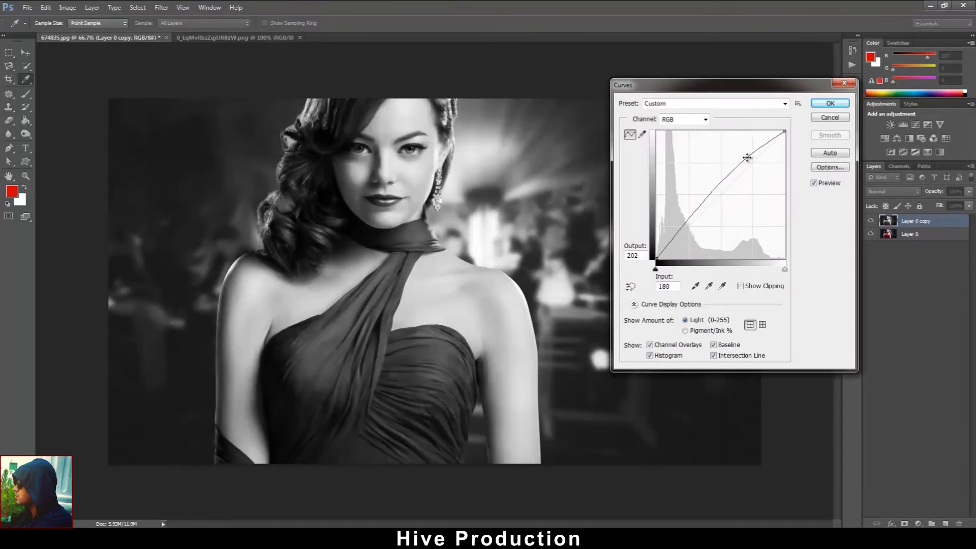
pyautogui.moveTo(683, 227); pyautogui.dragTo(679, 239)
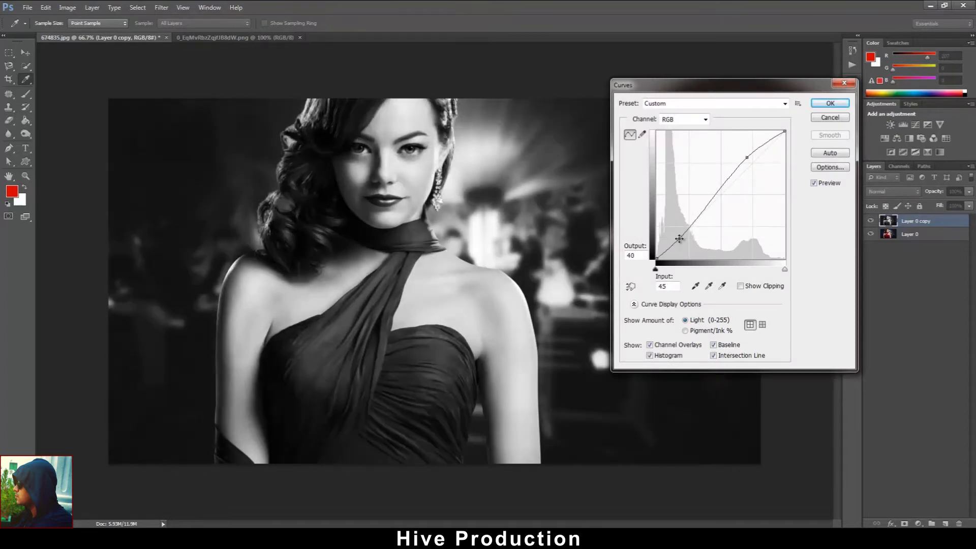
pyautogui.click(828, 104)
pyautogui.press('e')
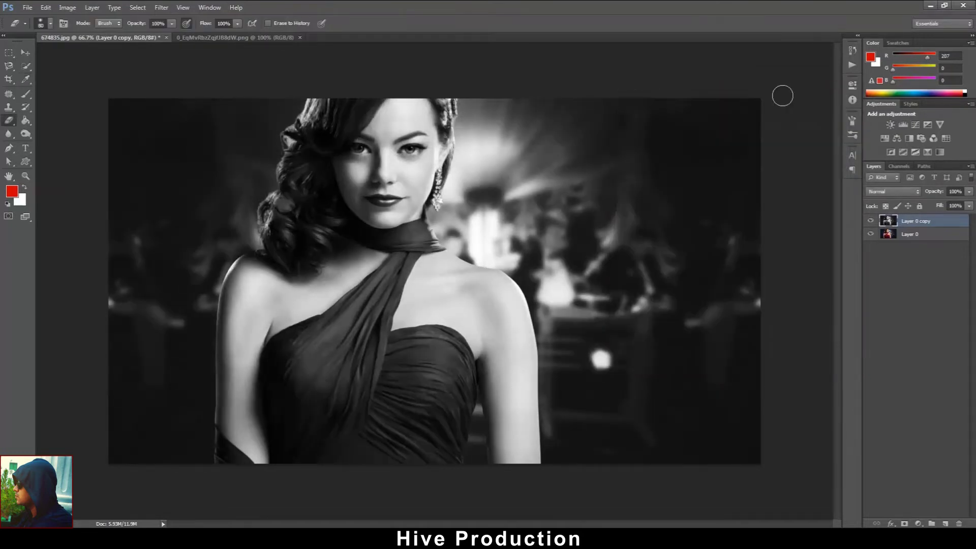
# Darken the bright background glow beside the woman's head using the Burn tool with a 250 px brush, Midtones range and 97% exposure
pyautogui.click(30, 135)
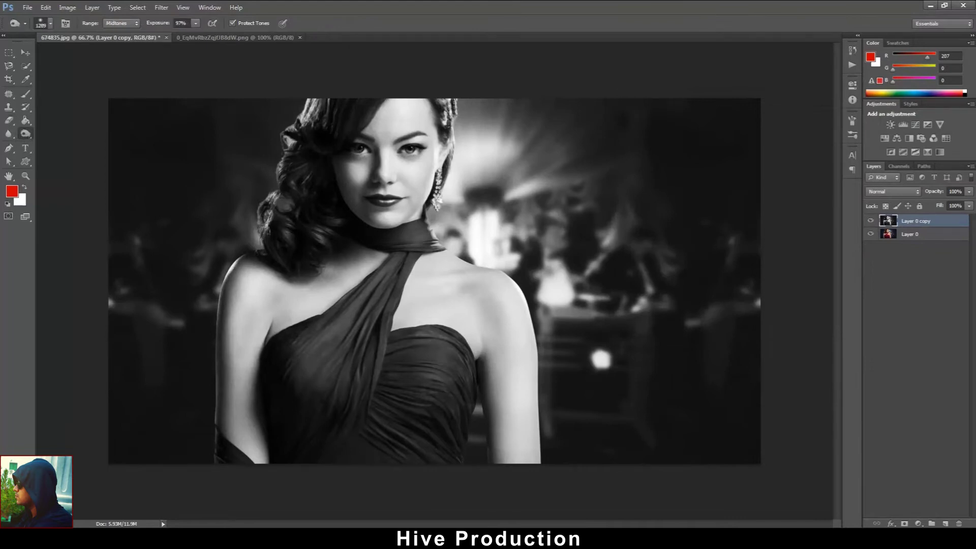
pyautogui.press('[')
pyautogui.press('[')
pyautogui.press('[')
pyautogui.press('[')
pyautogui.press('[')
pyautogui.press('[')
pyautogui.press('[')
pyautogui.press('[')
pyautogui.press('[')
pyautogui.press('[')
pyautogui.press('[')
pyautogui.press('[')
pyautogui.press(']')
pyautogui.press(']')
pyautogui.moveTo(479, 156)
pyautogui.mouseDown()
pyautogui.moveTo(482, 136)
pyautogui.moveTo(468, 236)
pyautogui.moveTo(457, 221)
pyautogui.moveTo(472, 218)
pyautogui.moveTo(517, 244)
pyautogui.moveTo(542, 248)
pyautogui.moveTo(494, 228)
pyautogui.moveTo(521, 197)
pyautogui.moveTo(638, 244)
pyautogui.moveTo(562, 282)
pyautogui.moveTo(587, 366)
pyautogui.moveTo(625, 374)
pyautogui.moveTo(485, 165)
pyautogui.moveTo(496, 101)
pyautogui.moveTo(509, 167)
pyautogui.mouseUp()
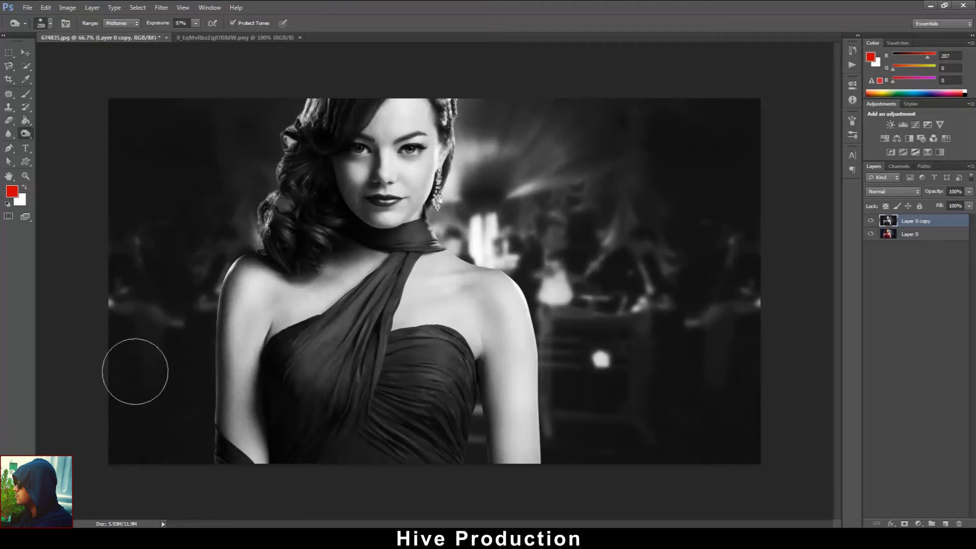
pyautogui.moveTo(475, 229); pyautogui.dragTo(522, 227)
pyautogui.moveTo(490, 160); pyautogui.dragTo(480, 153)
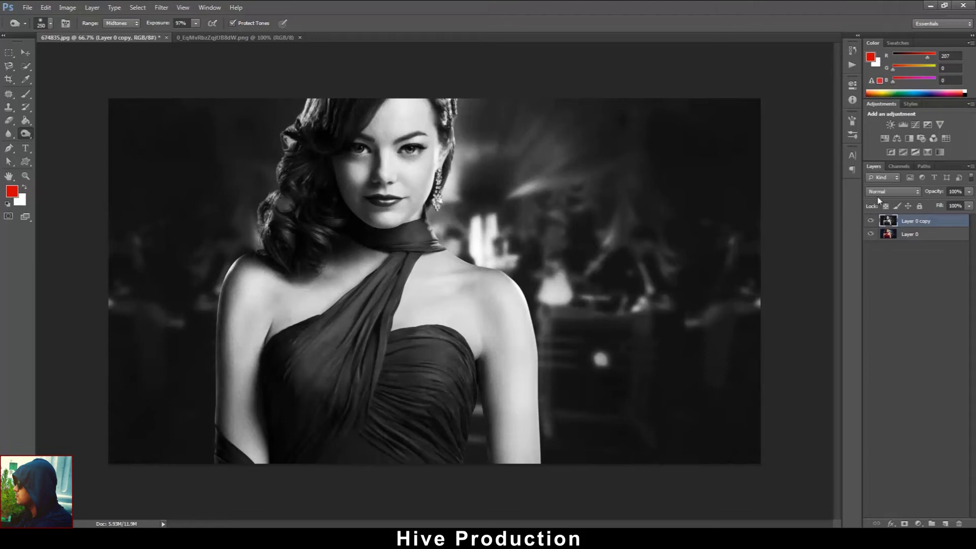
# Erase the desaturated copy over the fabric at the woman's lower-left arm to reveal its red colour, using a small Eraser brush
pyautogui.moveTo(7, 123); pyautogui.dragTo(50, 125)
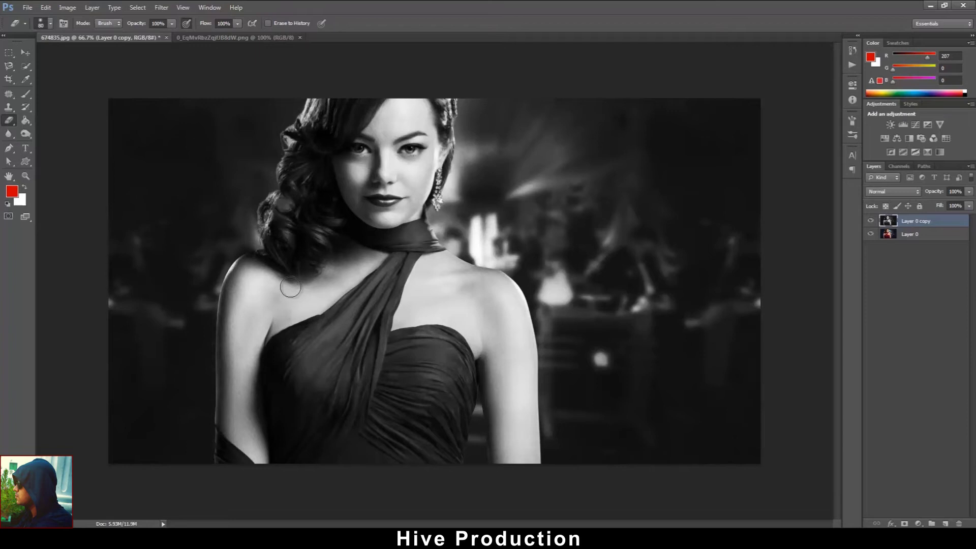
pyautogui.hotkey('ctrl', '+')
pyautogui.moveTo(291, 361); pyautogui.dragTo(450, 129)
pyautogui.moveTo(270, 307); pyautogui.dragTo(306, 323)
pyautogui.press('[')
pyautogui.press('[')
pyautogui.press('[')
pyautogui.press('[')
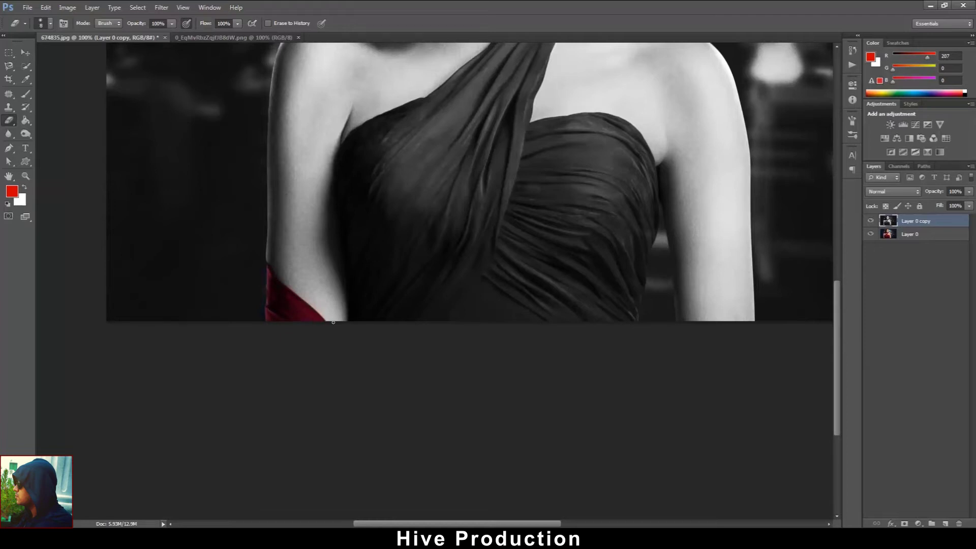
# Erase the desaturated copy over the dress's bodice and diagonal strap up to the scarf to reveal the red fabric
pyautogui.moveTo(460, 245)
pyautogui.mouseDown()
pyautogui.moveTo(416, 417)
pyautogui.moveTo(421, 439)
pyautogui.moveTo(363, 318)
pyautogui.moveTo(370, 299)
pyautogui.mouseUp()
pyautogui.press(']')
pyautogui.press(']')
pyautogui.press(']')
pyautogui.press(']')
pyautogui.moveTo(402, 234)
pyautogui.mouseDown()
pyautogui.moveTo(376, 412)
pyautogui.moveTo(405, 307)
pyautogui.moveTo(452, 355)
pyautogui.moveTo(529, 379)
pyautogui.moveTo(479, 438)
pyautogui.moveTo(297, 438)
pyautogui.moveTo(283, 308)
pyautogui.moveTo(322, 318)
pyautogui.moveTo(361, 311)
pyautogui.moveTo(375, 294)
pyautogui.moveTo(321, 276)
pyautogui.moveTo(510, 337)
pyautogui.moveTo(453, 276)
pyautogui.mouseUp()
pyautogui.moveTo(459, 227); pyautogui.dragTo(385, 294)
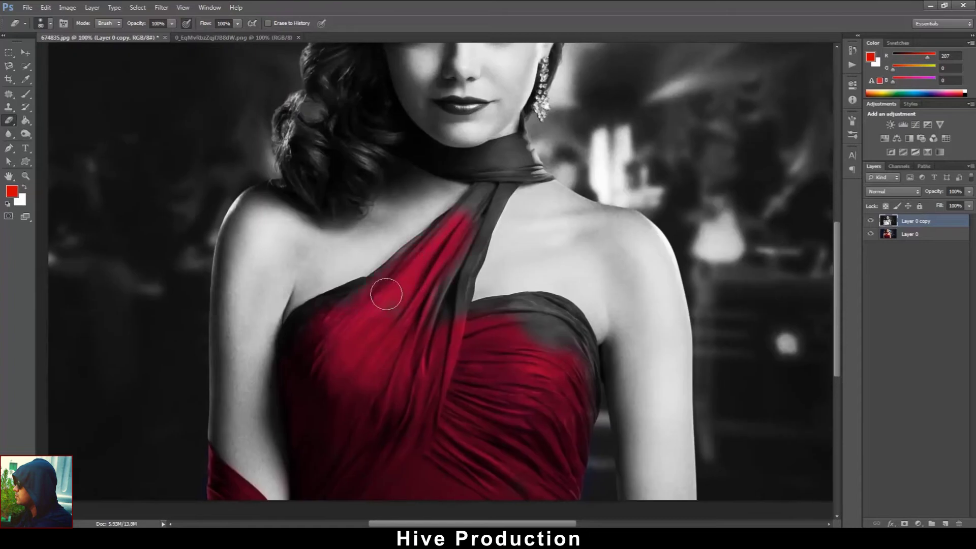
pyautogui.moveTo(481, 205); pyautogui.dragTo(497, 178)
pyautogui.press('[')
pyautogui.press('[')
pyautogui.press('[')
pyautogui.press('[')
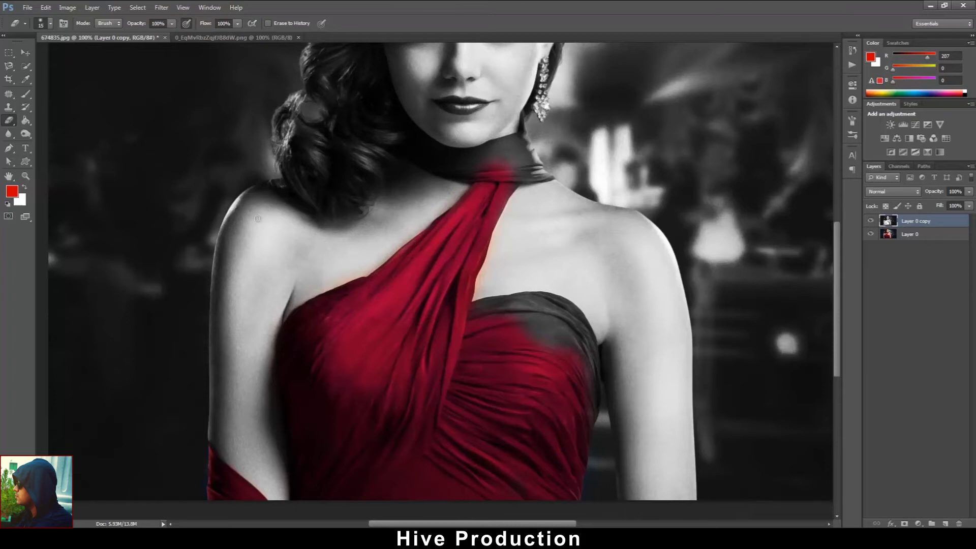
# Hide Layer 0 and erase the leftover patches of the desaturated copy inside the dress area with a larger Eraser brush
pyautogui.moveTo(420, 234); pyautogui.dragTo(426, 356)
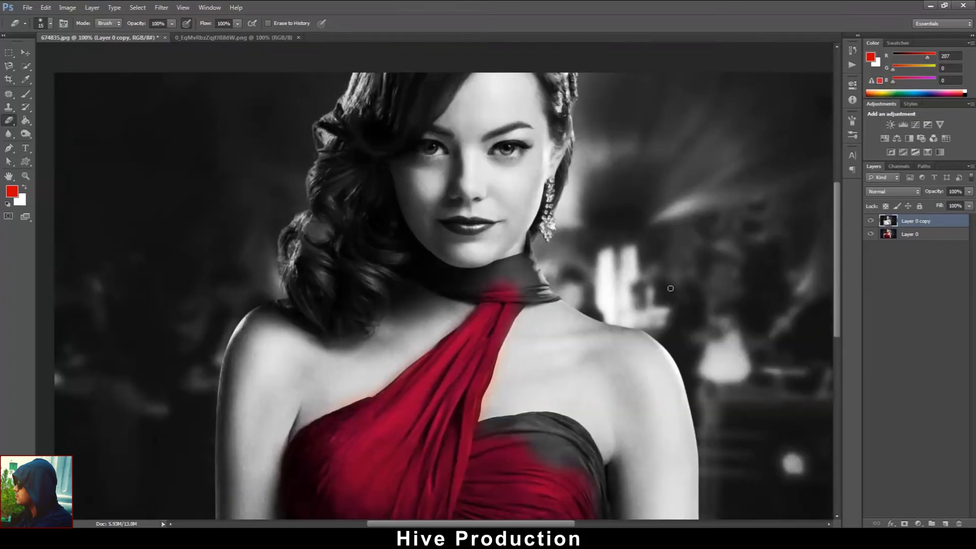
pyautogui.keyDown('alt'); pyautogui.click(871, 230); pyautogui.keyUp('alt')
pyautogui.keyDown('alt'); pyautogui.click(870, 230); pyautogui.keyUp('alt')
pyautogui.click(871, 233)
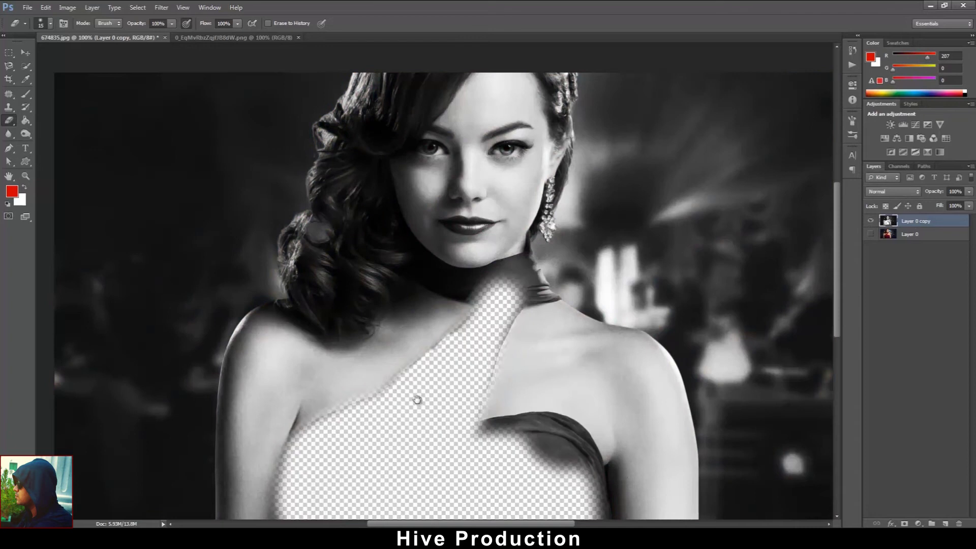
pyautogui.moveTo(435, 418); pyautogui.dragTo(422, 288)
pyautogui.press(']')
pyautogui.press(']')
pyautogui.press(']')
pyautogui.press(']')
pyautogui.press(']')
pyautogui.moveTo(316, 429); pyautogui.dragTo(337, 452)
pyautogui.moveTo(517, 471); pyautogui.dragTo(510, 476)
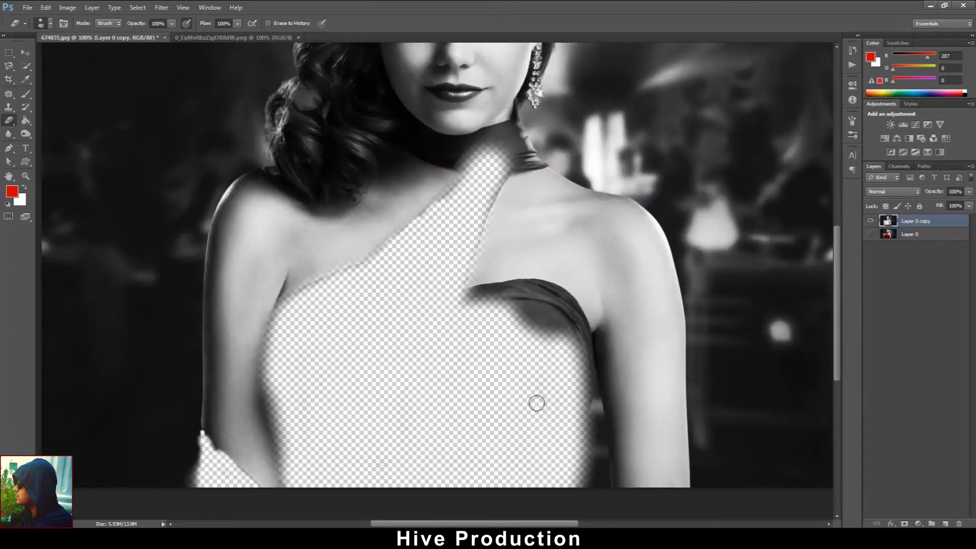
pyautogui.moveTo(522, 333)
pyautogui.mouseDown()
pyautogui.moveTo(533, 325)
pyautogui.moveTo(517, 327)
pyautogui.mouseUp()
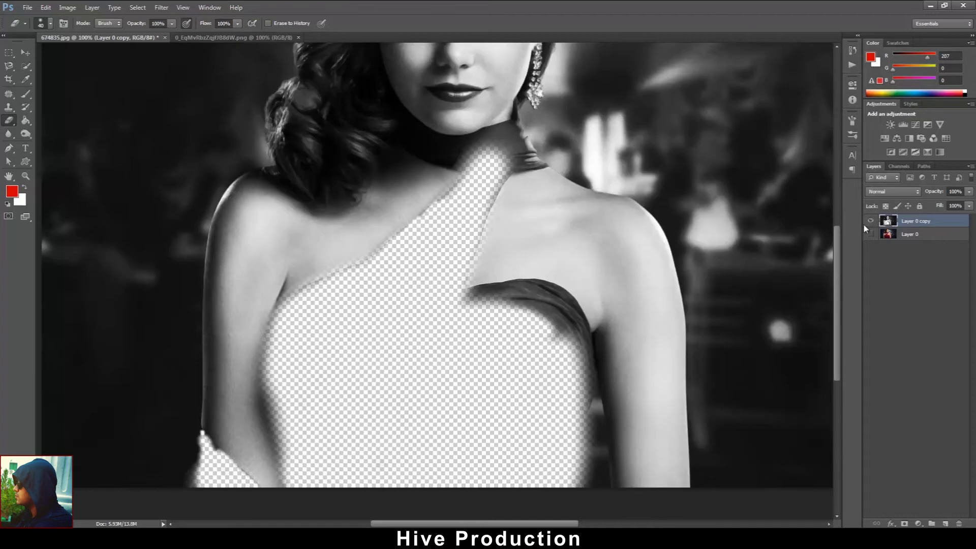
# Show Layer 0 again and erase the desaturated copy over the remaining grey bust edge and the neck scarf
pyautogui.click(871, 234)
pyautogui.click(870, 221)
pyautogui.click(870, 222)
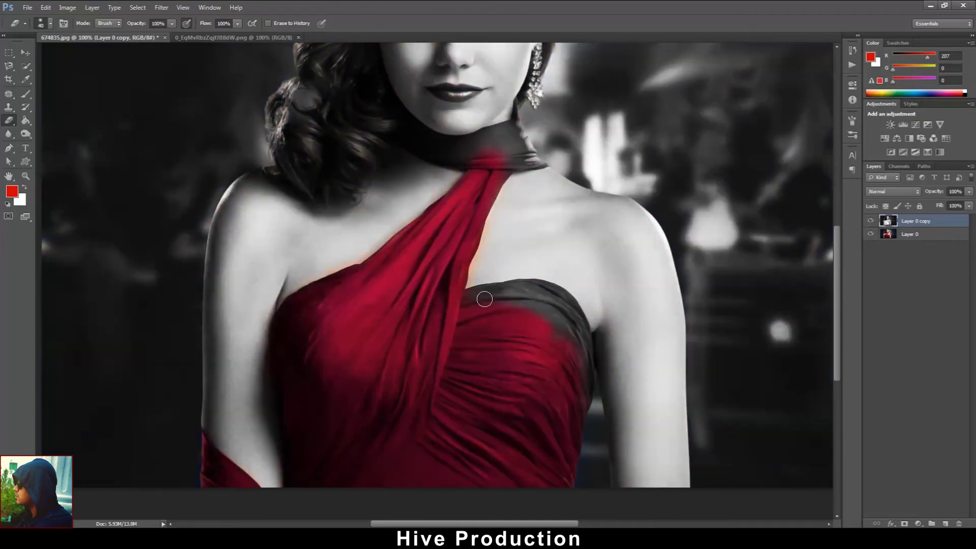
pyautogui.moveTo(506, 292); pyautogui.dragTo(586, 374)
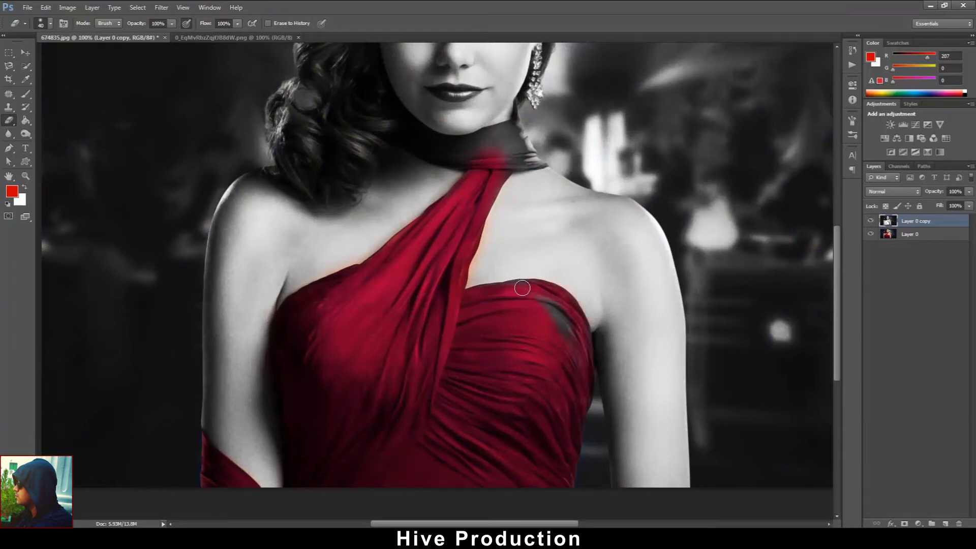
pyautogui.scroll(5, 570, 435)
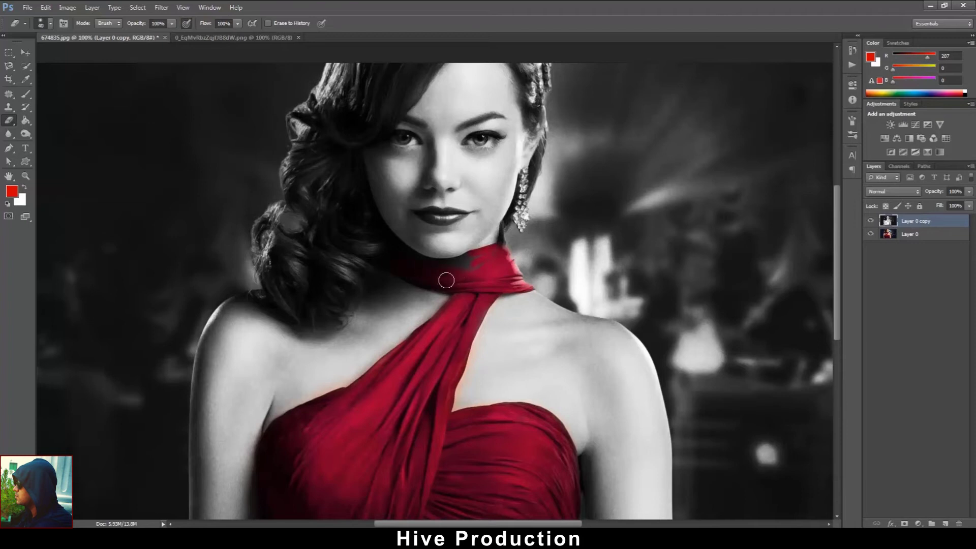
pyautogui.moveTo(448, 283); pyautogui.dragTo(497, 289)
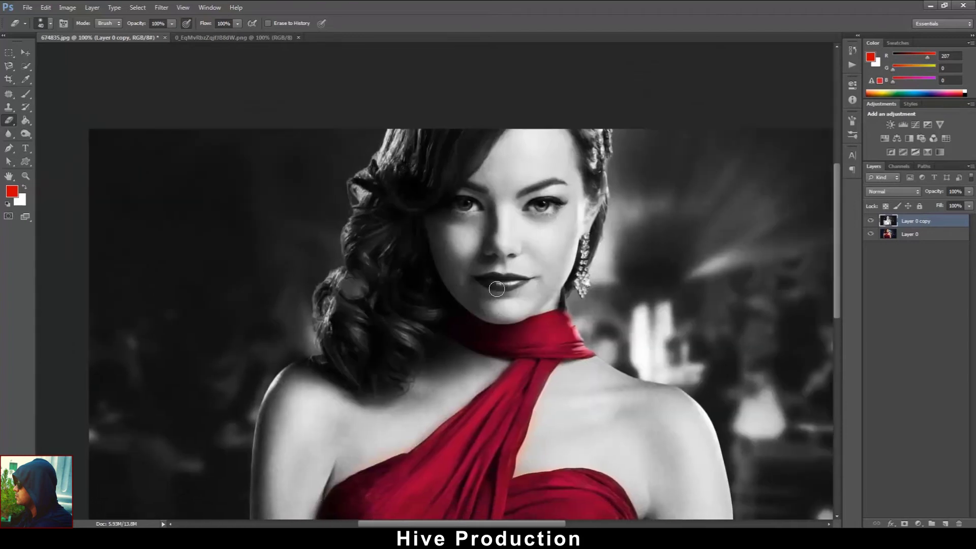
# Erase the desaturated copy over the woman's lips with a very small Eraser brush to reveal their red colour
pyautogui.hotkey('ctrl', '+')
pyautogui.press('[')
pyautogui.moveTo(566, 283)
pyautogui.mouseDown()
pyautogui.moveTo(586, 279)
pyautogui.moveTo(536, 277)
pyautogui.moveTo(603, 279)
pyautogui.moveTo(571, 292)
pyautogui.mouseUp()
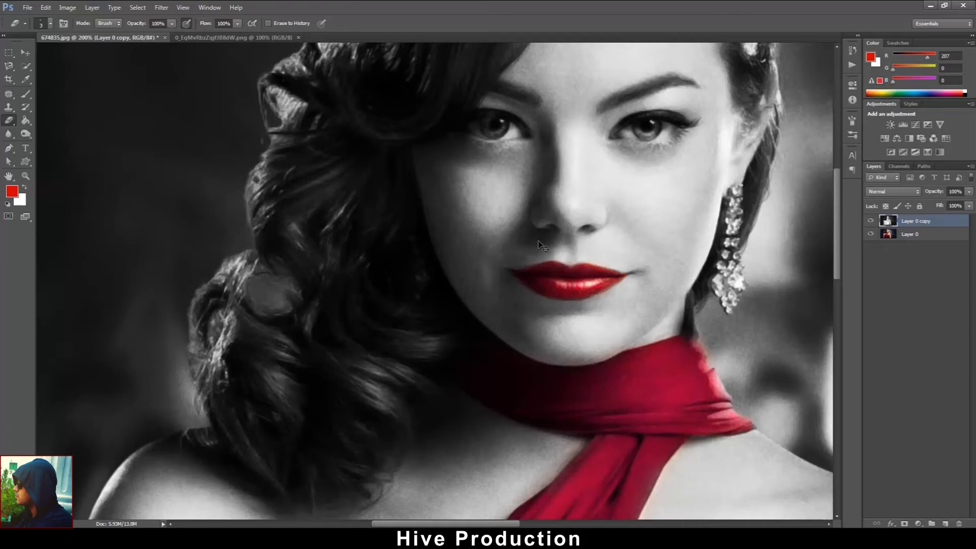
pyautogui.scroll(-5, 542, 246)
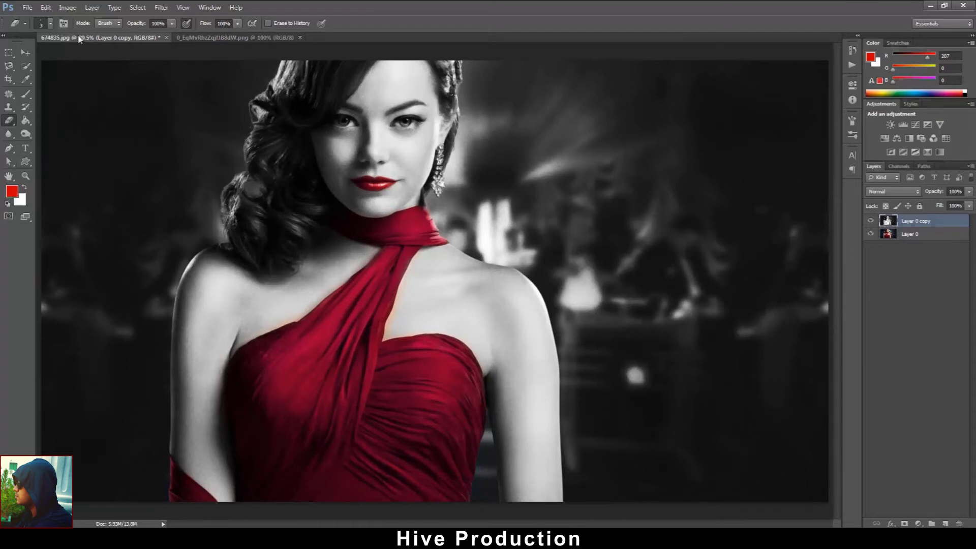
# Copy the Sin City logo from its PNG document into the portrait, placing it over the background beside the woman's head
pyautogui.click(211, 37)
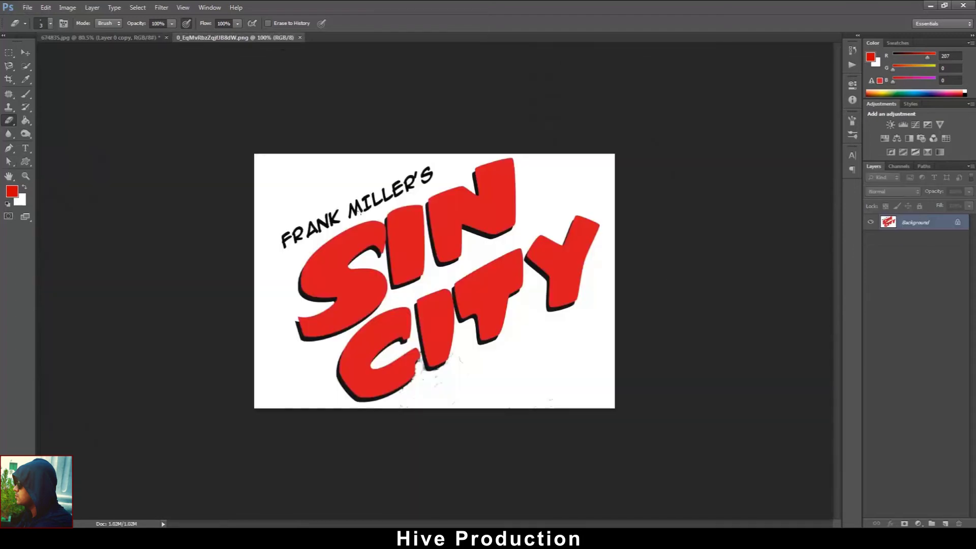
pyautogui.click(25, 53)
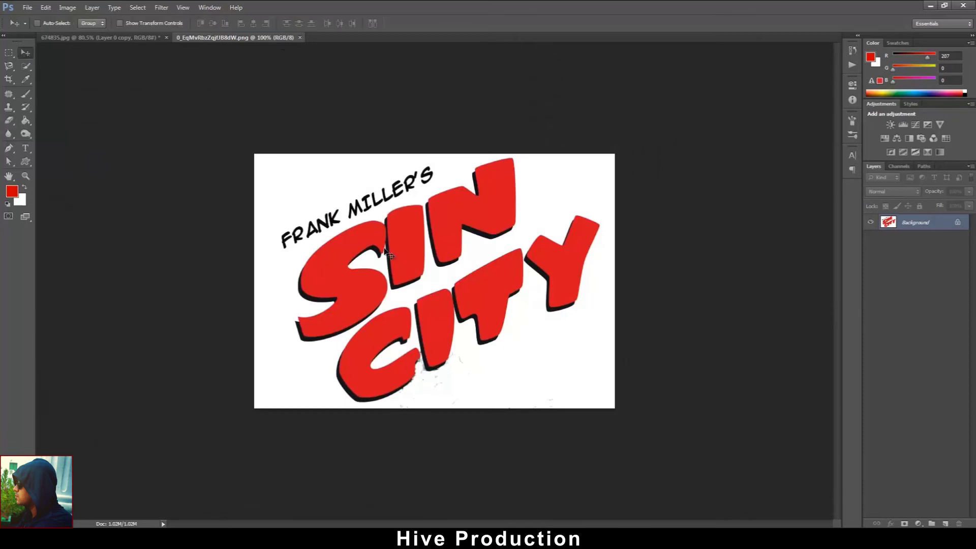
pyautogui.click(133, 37)
pyautogui.moveTo(587, 245); pyautogui.dragTo(595, 260)
pyautogui.moveTo(596, 260); pyautogui.dragTo(612, 191)
# Select the white background around the logo's lettering, delete it and clear the selection
pyautogui.click(9, 52)
pyautogui.moveTo(538, 118); pyautogui.dragTo(550, 128)
pyautogui.click(137, 7)
pyautogui.click(145, 143)
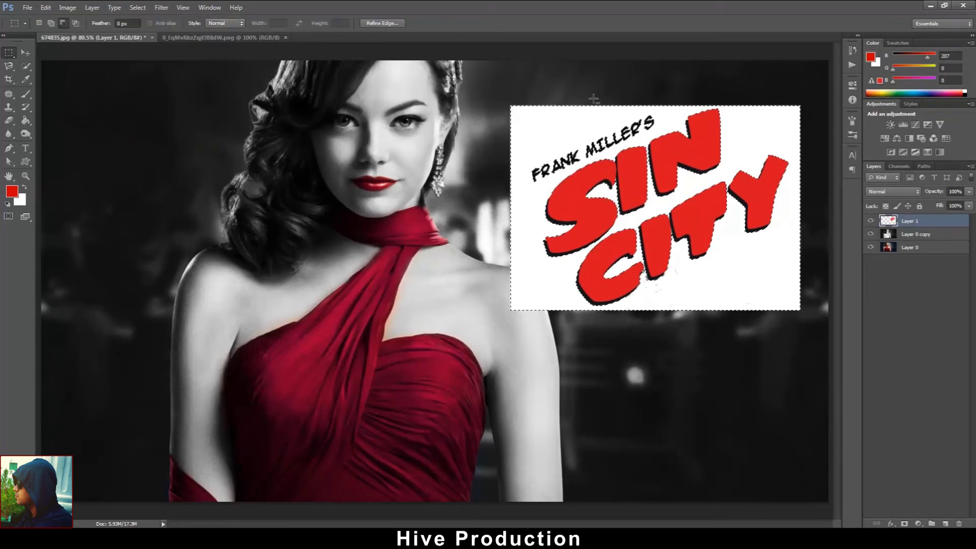
pyautogui.press('Delete')
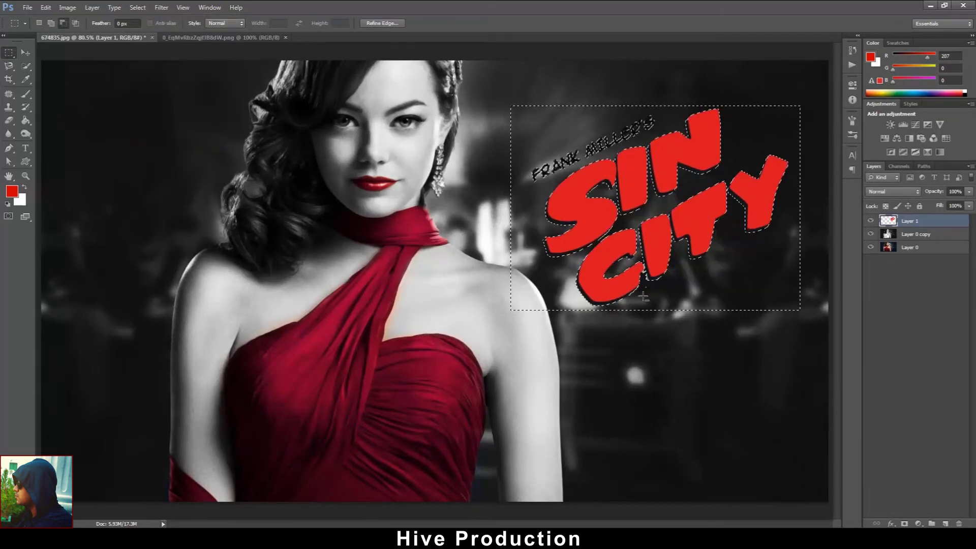
pyautogui.hotkey('ctrl', 'd')
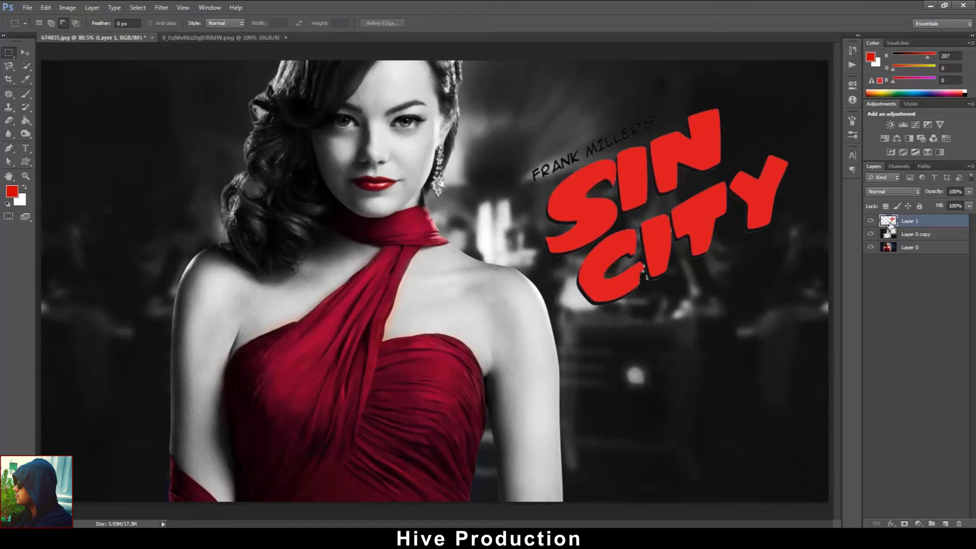
# Select the logo layer's pixels, subtract the SIN CITY letters from the selection, and fill the remaining FRANK MILLER'S lettering with white
pyautogui.keyDown('ctrl'); pyautogui.click(887, 221); pyautogui.keyUp('ctrl')
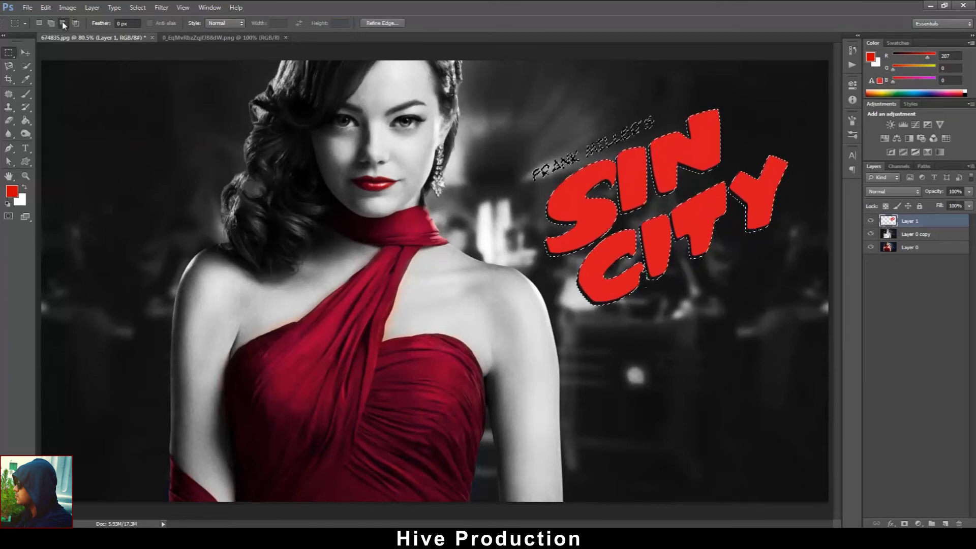
pyautogui.moveTo(542, 197); pyautogui.dragTo(684, 317)
pyautogui.moveTo(593, 178); pyautogui.dragTo(775, 262)
pyautogui.moveTo(681, 105); pyautogui.dragTo(794, 181)
pyautogui.moveTo(649, 136); pyautogui.dragTo(680, 138)
pyautogui.moveTo(621, 130); pyautogui.dragTo(649, 163)
pyautogui.moveTo(563, 174); pyautogui.dragTo(621, 165)
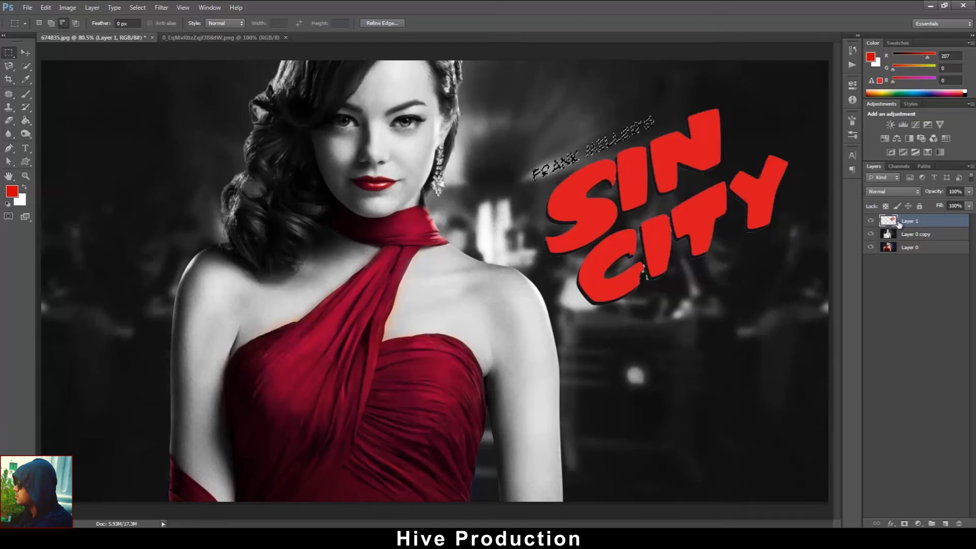
pyautogui.click(20, 199)
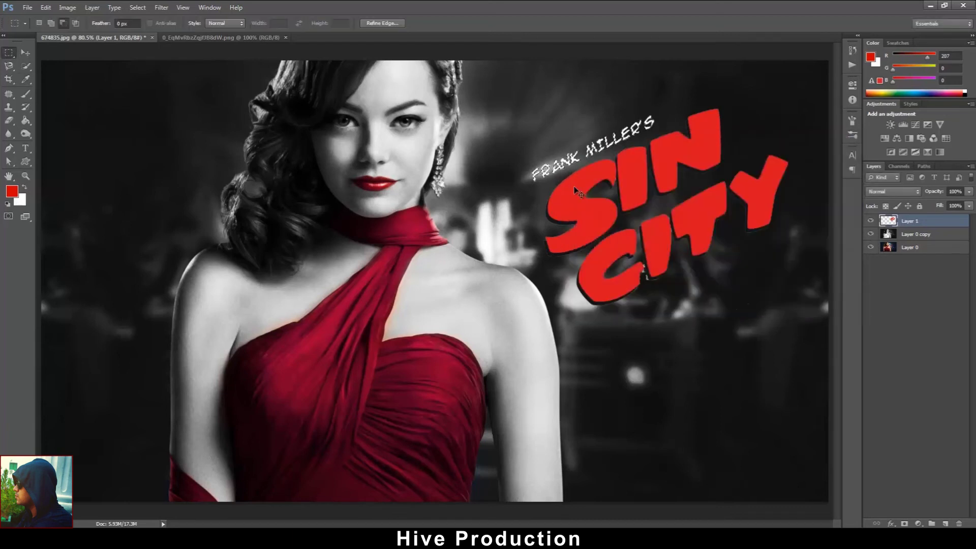
pyautogui.hotkey('ctrl', 'd')
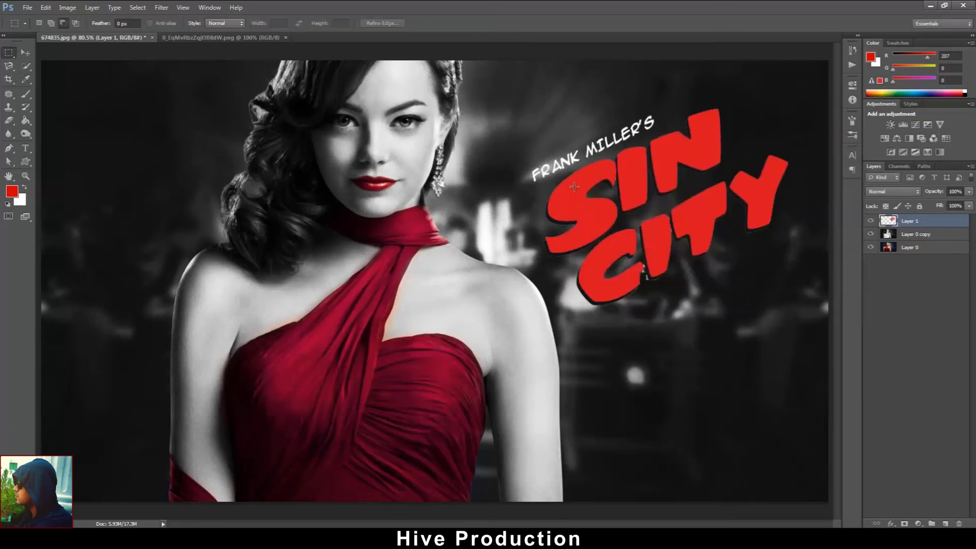
# Move the Sin City logo to the portrait's lower-left area, overlapping the woman's arm and dress
pyautogui.hotkey('ctrl', '-')
pyautogui.hotkey('ctrl', '-')
pyautogui.press('v')
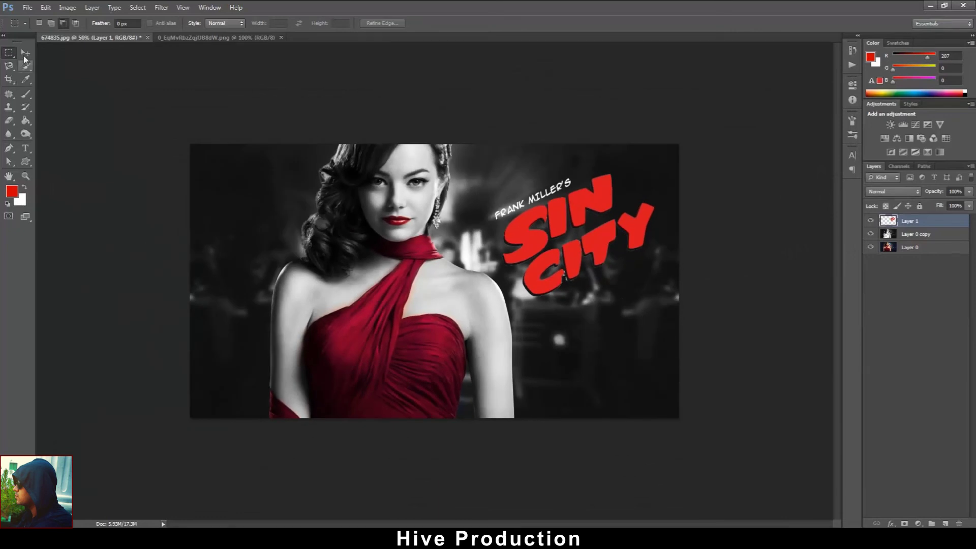
pyautogui.moveTo(534, 234); pyautogui.dragTo(242, 356)
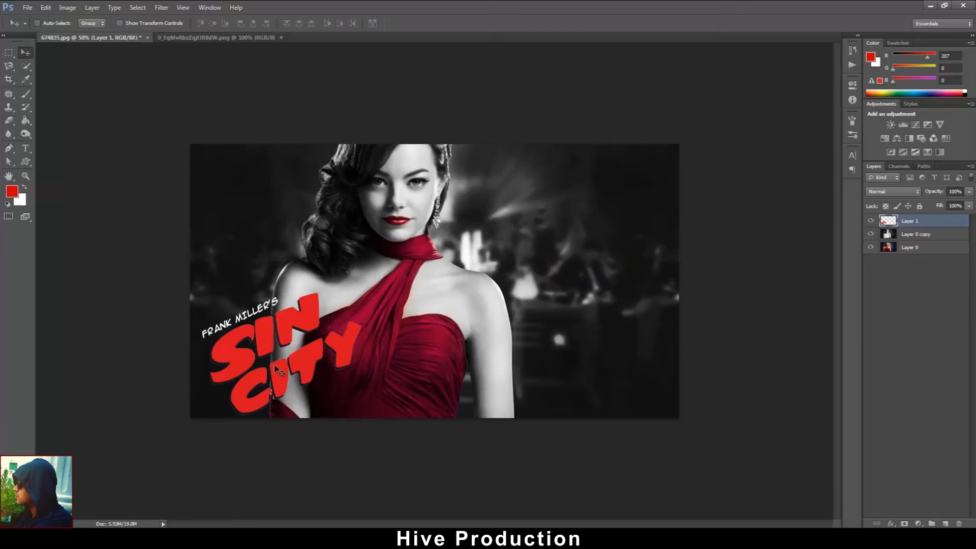
pyautogui.moveTo(275, 366); pyautogui.dragTo(271, 358)
# Add the text "A DAME TO KILL FOR" in red 12 pt Impact beside the woman's neck
pyautogui.press('t')
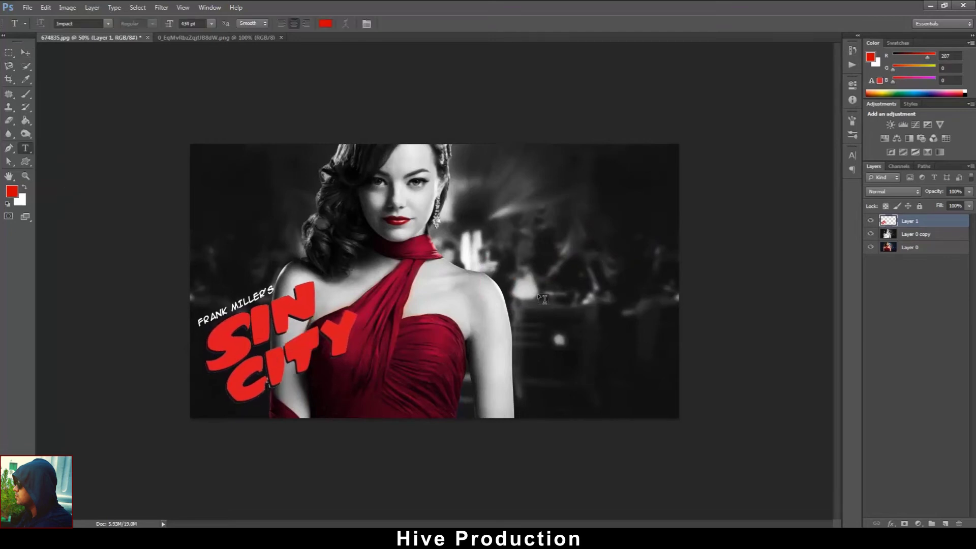
pyautogui.click(678, 301)
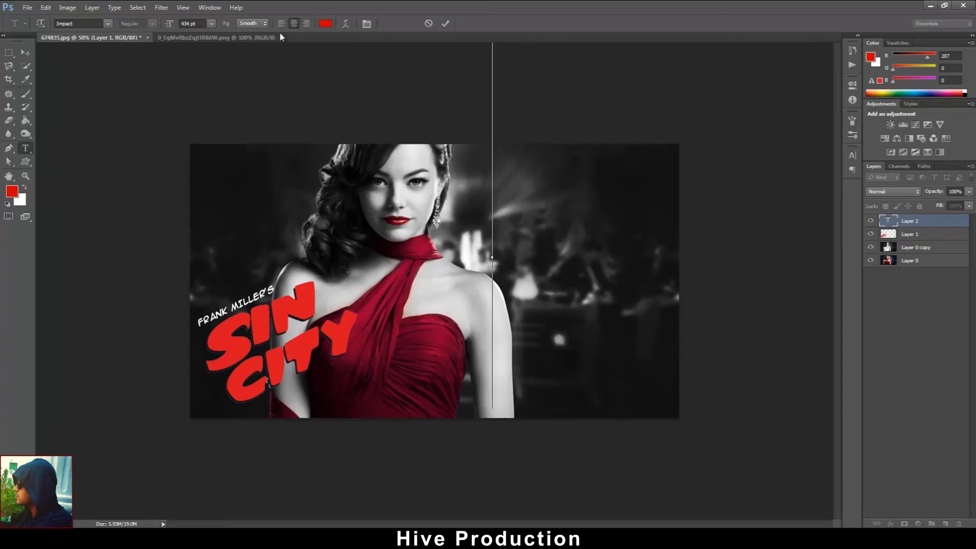
pyautogui.click(211, 23)
pyautogui.click(210, 106)
pyautogui.write('A DAME TO K')
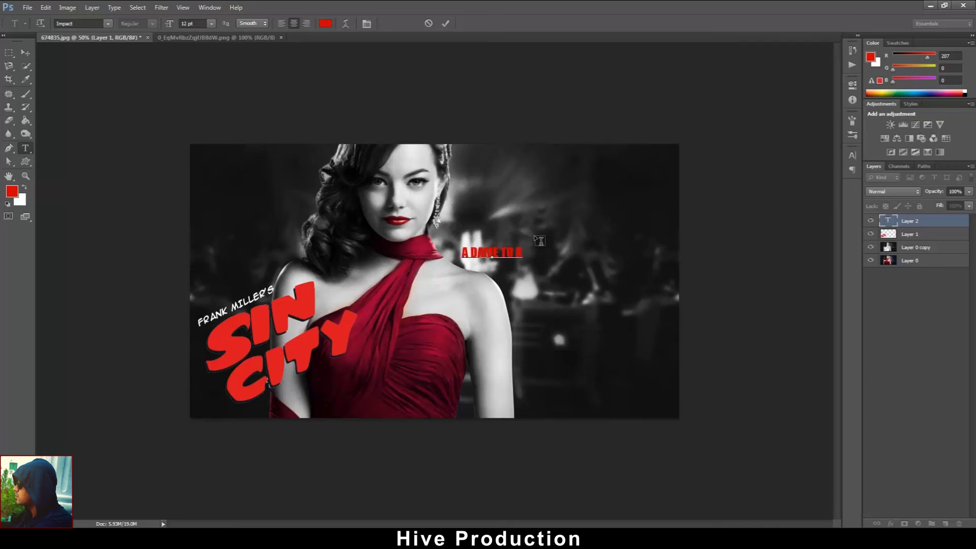
pyautogui.write('ILL FOR')
# Enlarge the words KILL and DAME in the title text so they stand out from the other words
pyautogui.hotkey('ctrl', 'a')
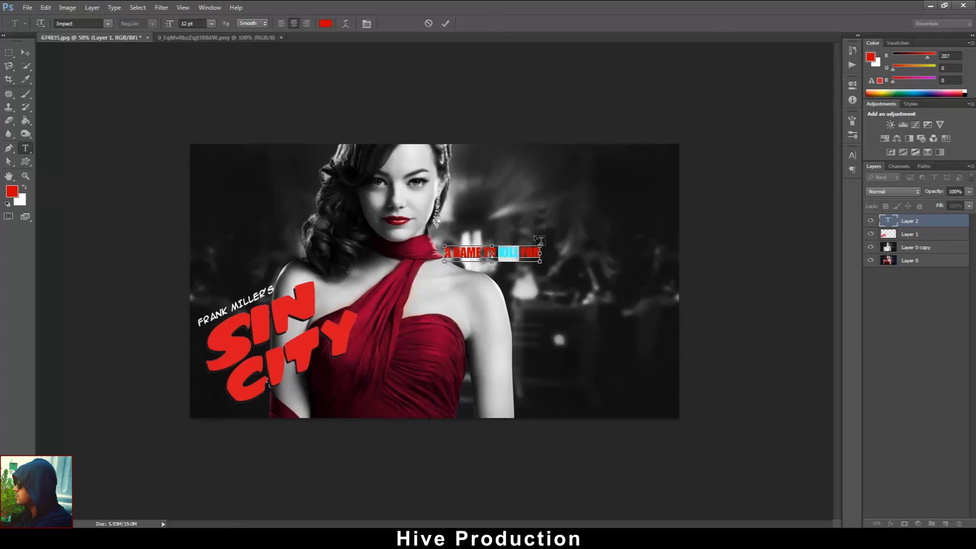
pyautogui.hotkey('ctrl', 'shift', '.')
pyautogui.hotkey('ctrl', 'shift', '.')
pyautogui.hotkey('ctrl', 'shift', '.')
pyautogui.hotkey('ctrl', 'shift', '.')
pyautogui.hotkey('ctrl', 'shift', '.')
pyautogui.press('Left')
pyautogui.hotkey('ctrl', 'Left')
pyautogui.hotkey('ctrl', 'shift', 'Left')
pyautogui.hotkey('ctrl', 'shift', '.')
pyautogui.hotkey('ctrl', 'shift', '.')
pyautogui.hotkey('ctrl', 'shift', '.')
pyautogui.hotkey('ctrl', 'shift', '.')
pyautogui.hotkey('ctrl', 'shift', '.')
pyautogui.hotkey('ctrl', 'shift', '.')
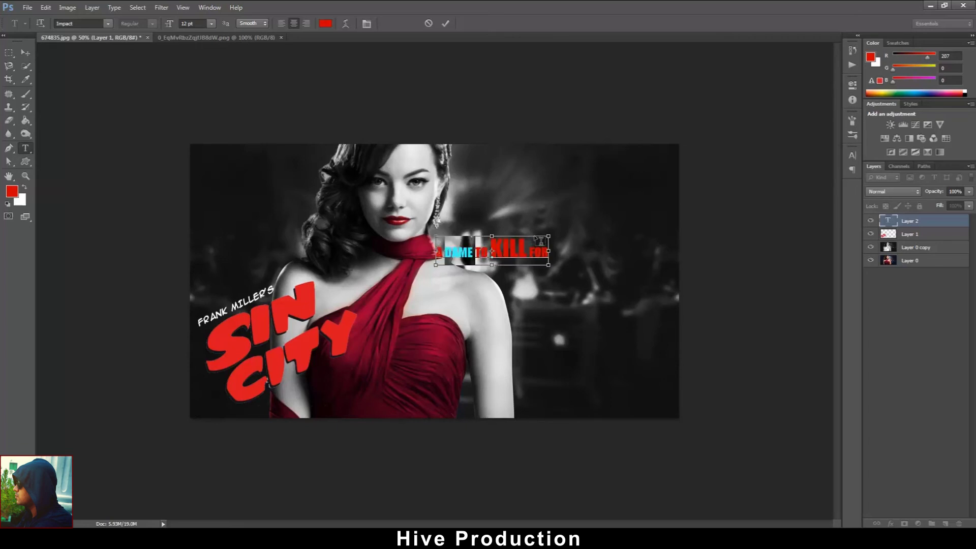
# Set the font size of the word FOR in the title text to 16 pt
pyautogui.moveTo(504, 260); pyautogui.dragTo(566, 253)
pyautogui.hotkey('ctrl', 'shift', '.')
pyautogui.hotkey('ctrl', 'shift', '.')
pyautogui.hotkey('ctrl', 'shift', '.')
pyautogui.hotkey('ctrl', 'shift', '.')
pyautogui.hotkey('ctrl', 'shift', '.')
pyautogui.hotkey('ctrl', 'shift', '.')
pyautogui.hotkey('ctrl', 'shift', '.')
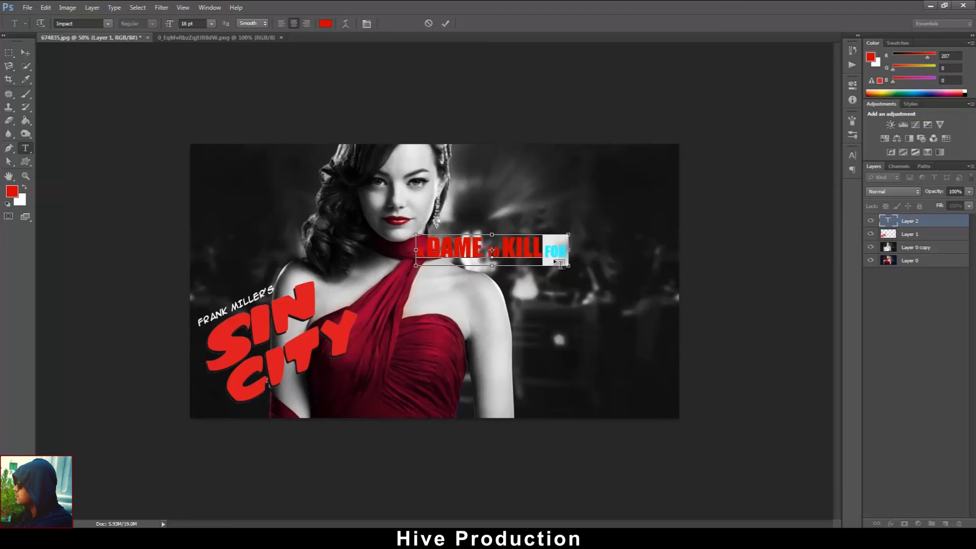
pyautogui.hotkey('ctrl', 'shift', ',')
pyautogui.hotkey('ctrl', 'shift', ',')
pyautogui.hotkey('ctrl', 'shift', ',')
pyautogui.hotkey('ctrl', 'shift', ',')
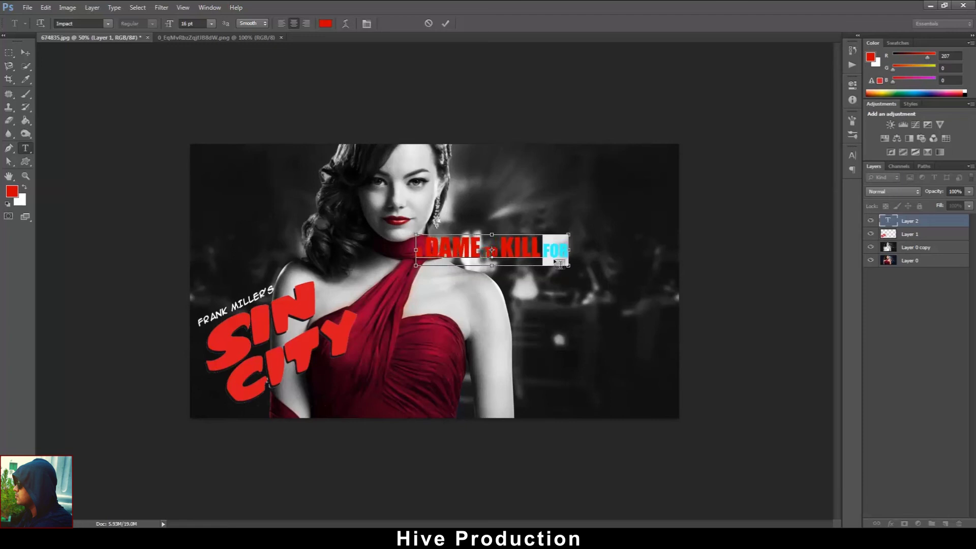
# Set the words TO and A in the title text to 16 pt and commit the text
pyautogui.moveTo(498, 249); pyautogui.dragTo(479, 251)
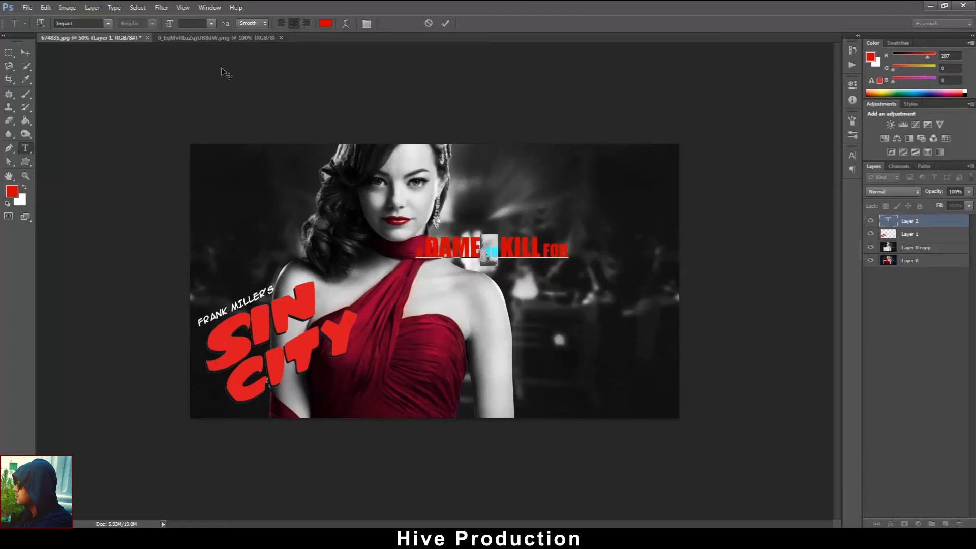
pyautogui.write('16')
pyautogui.press('Return')
pyautogui.moveTo(413, 249); pyautogui.dragTo(422, 249)
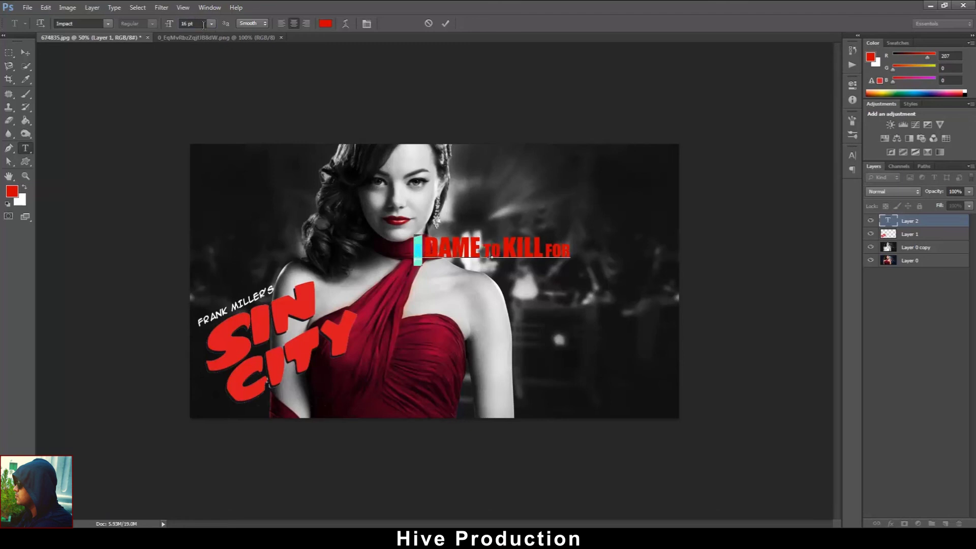
pyautogui.hotkey('ctrl', 'Return')
# Move the title text onto the dark background above the woman's shoulder and recolour all of it white
pyautogui.click(25, 53)
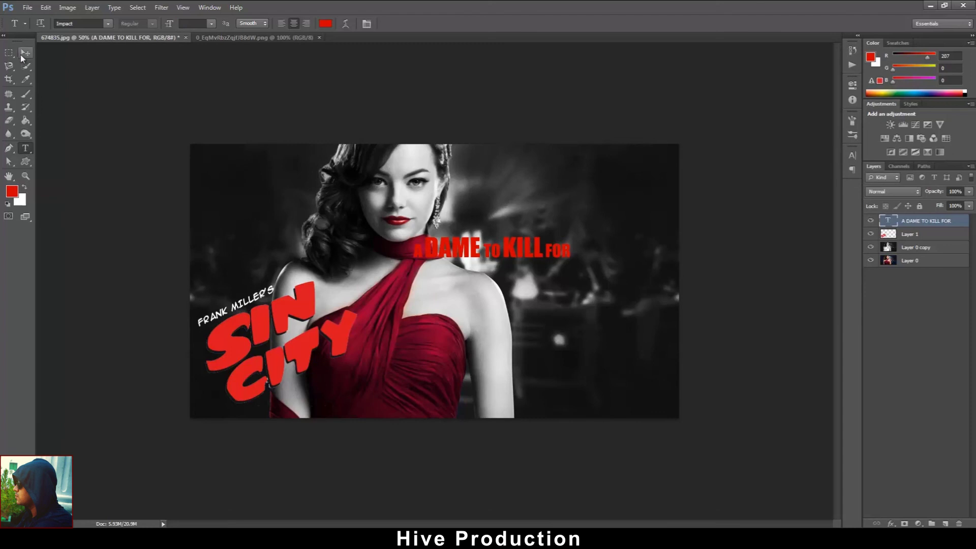
pyautogui.moveTo(515, 254); pyautogui.dragTo(585, 241)
pyautogui.click(25, 148)
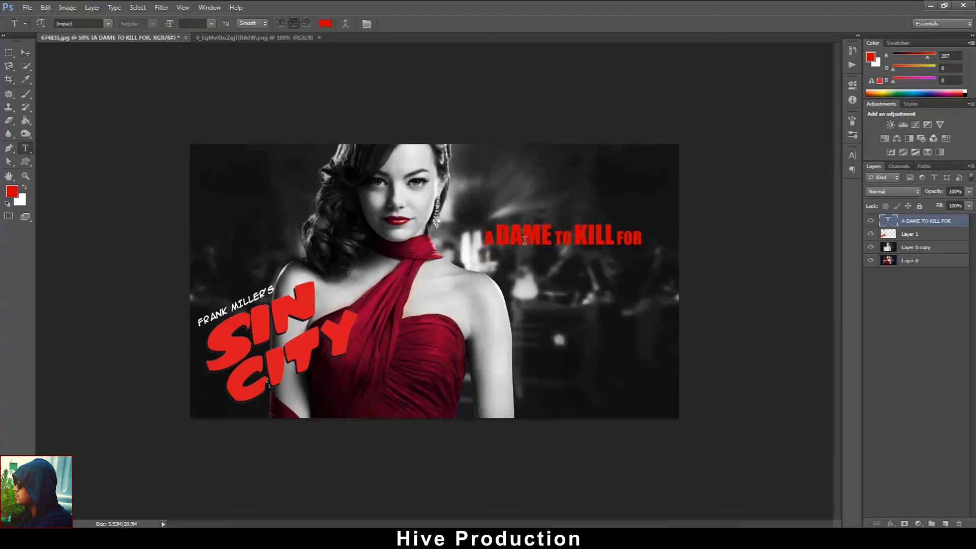
pyautogui.doubleClick(487, 238)
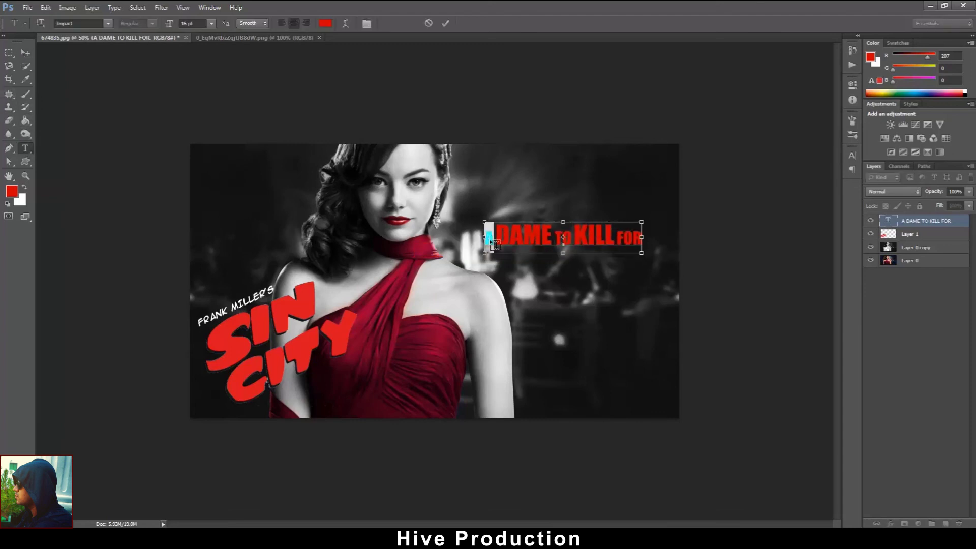
pyautogui.hotkey('ctrl', 'a')
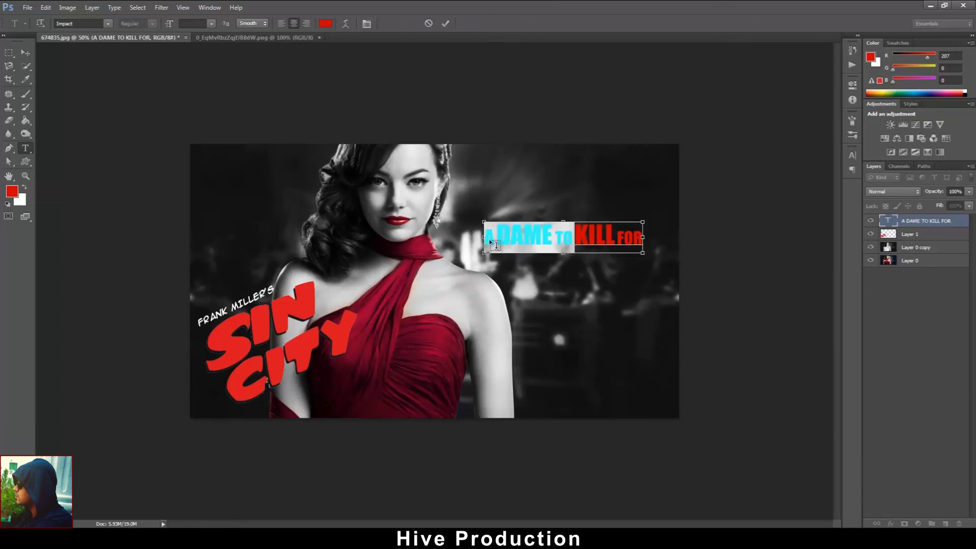
# Place the white title text directly beneath the CITY lettering of the logo and rotate it to match the logo's slant
pyautogui.click(25, 53)
pyautogui.moveTo(655, 239); pyautogui.dragTo(376, 380)
pyautogui.hotkey('ctrl', 't')
pyautogui.press('Return')
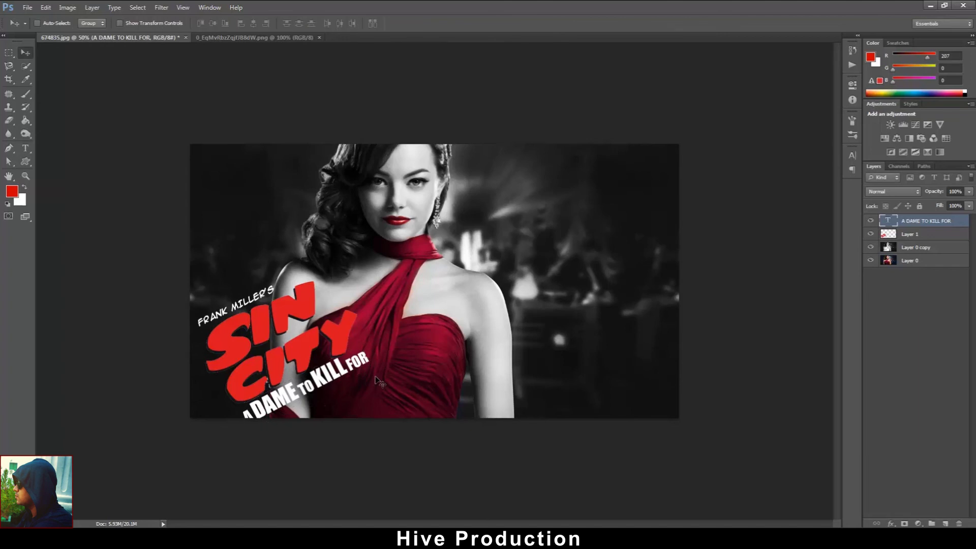
# Scale the logo and the title text together to about 69% and fit them inside the poster's lower-left corner
pyautogui.keyDown('ctrl'); pyautogui.click(913, 235); pyautogui.keyUp('ctrl')
pyautogui.hotkey('ctrl', 't')
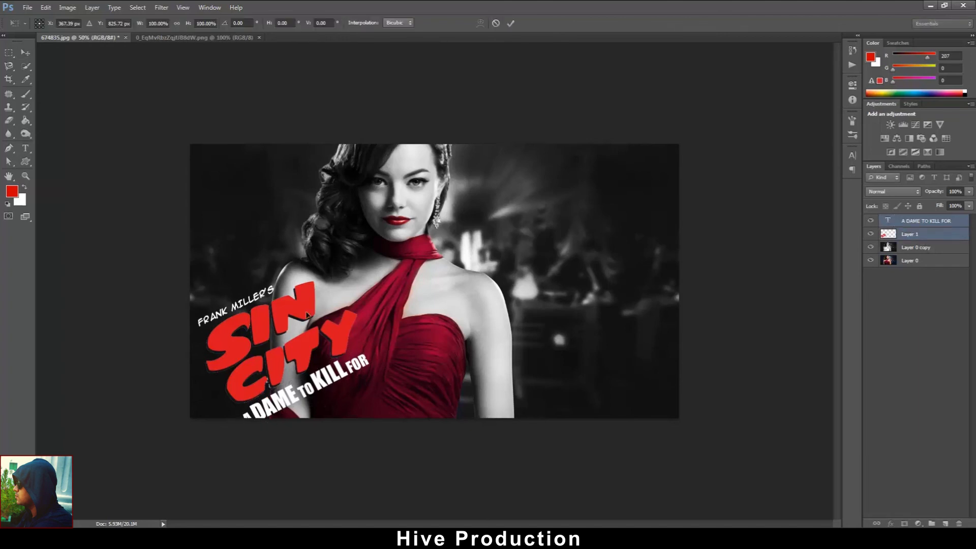
pyautogui.moveTo(282, 314); pyautogui.dragTo(244, 308)
pyautogui.moveTo(365, 272); pyautogui.dragTo(343, 299)
pyautogui.moveTo(299, 337); pyautogui.dragTo(279, 352)
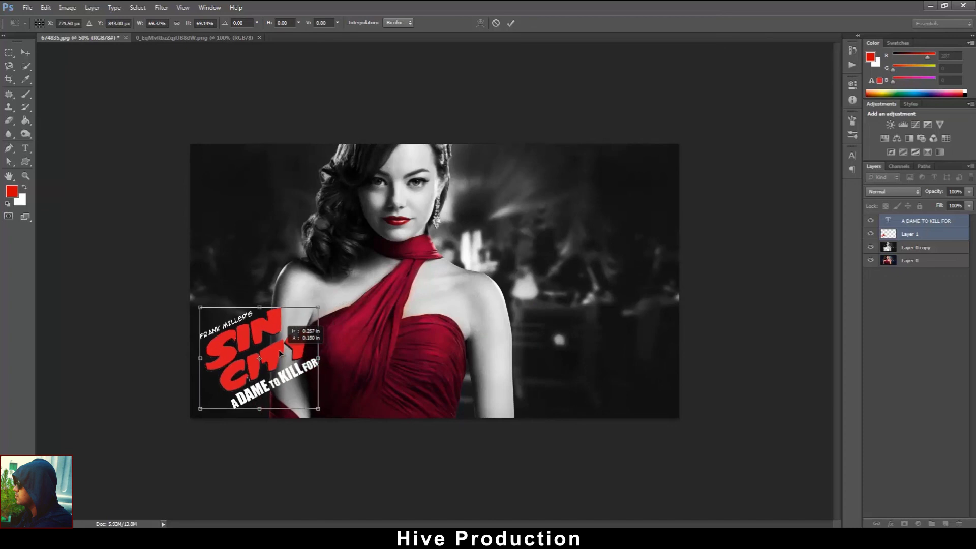
pyautogui.press('Return')
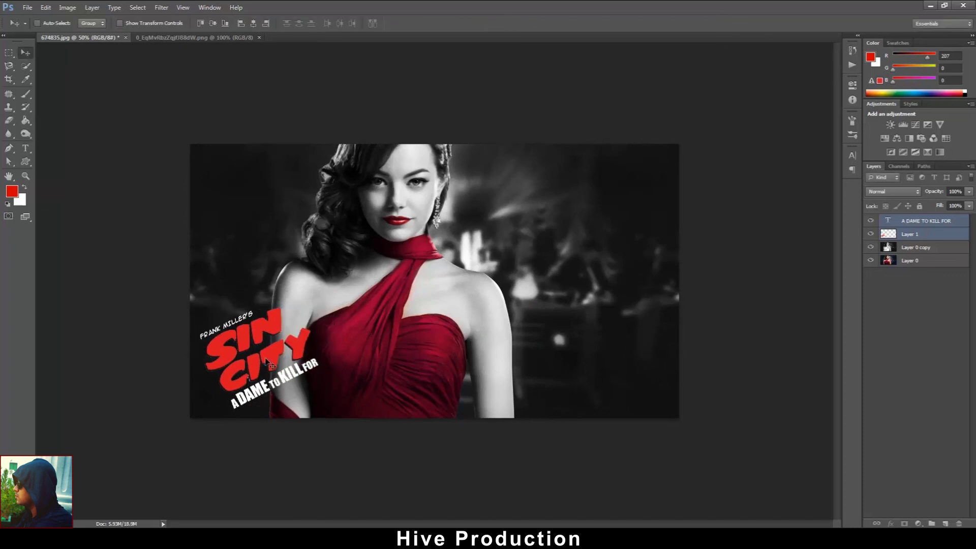
# Flip the two portrait layers, Layer 0 copy and Layer 0, horizontally together
pyautogui.click(947, 252)
pyautogui.keyDown('shift'); pyautogui.click(945, 260); pyautogui.keyUp('shift')
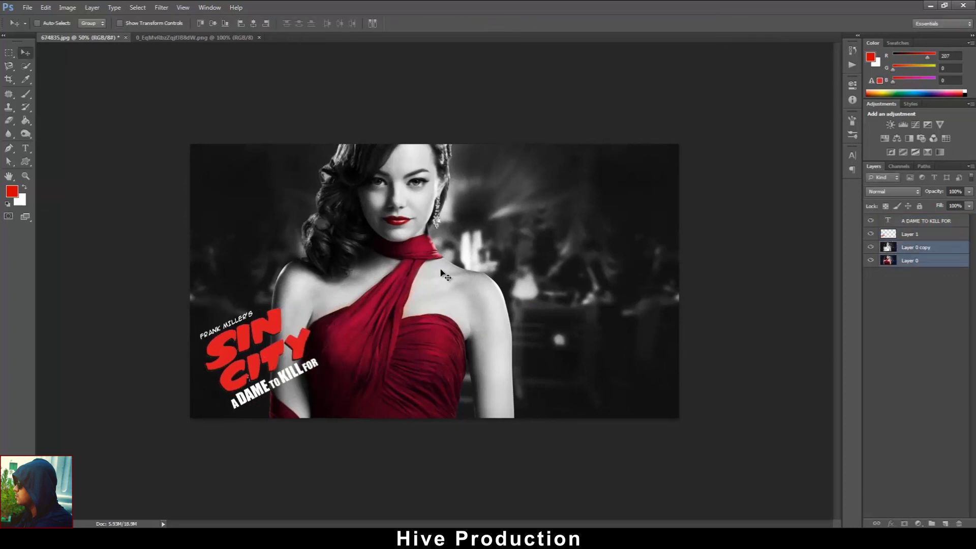
pyautogui.hotkey('ctrl', 't')
pyautogui.rightClick(442, 269)
pyautogui.click(506, 423)
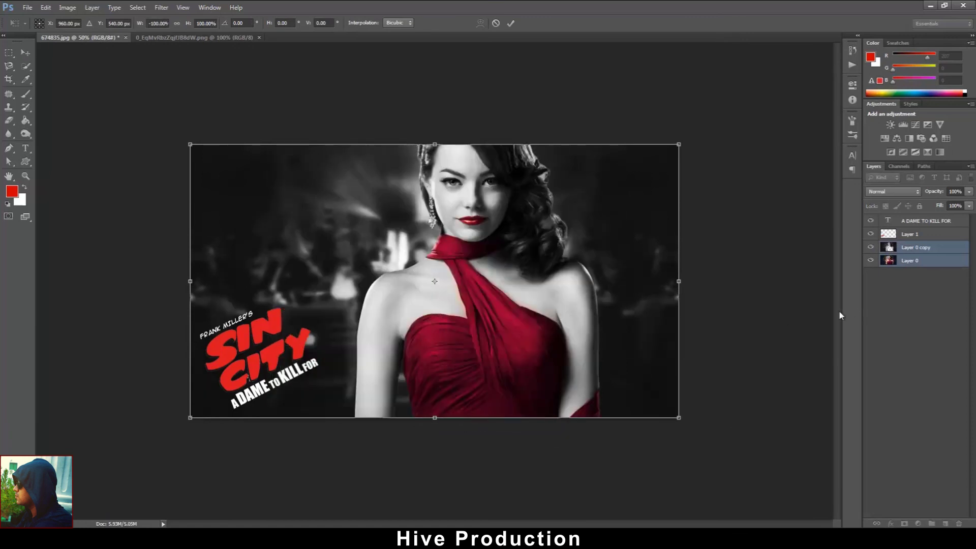
pyautogui.press('Return')
# Enlarge the logo and title text together to about 127% and move them to the poster's lower-right corner
pyautogui.click(921, 235)
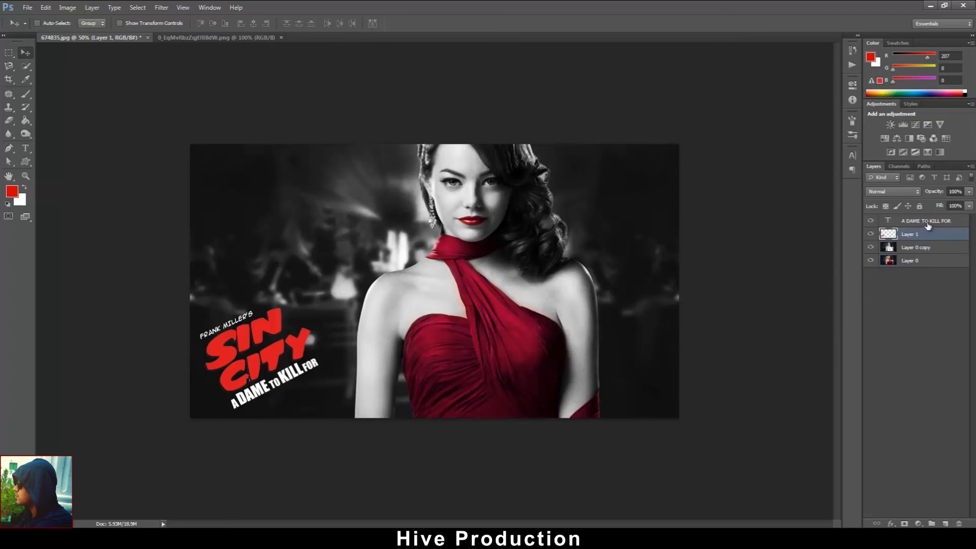
pyautogui.keyDown('shift'); pyautogui.click(926, 222); pyautogui.keyUp('shift')
pyautogui.hotkey('ctrl', 't')
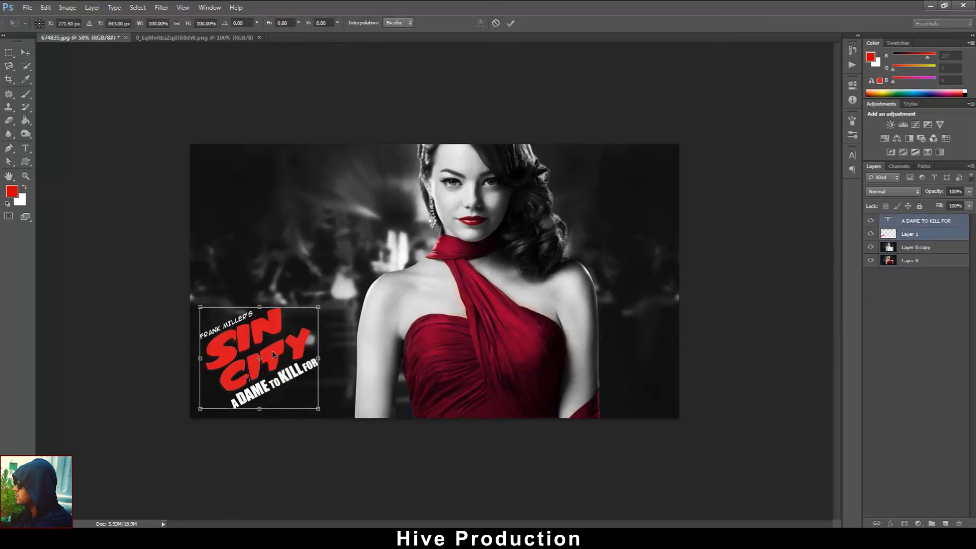
pyautogui.moveTo(319, 308); pyautogui.dragTo(334, 293)
pyautogui.moveTo(286, 348); pyautogui.dragTo(620, 337)
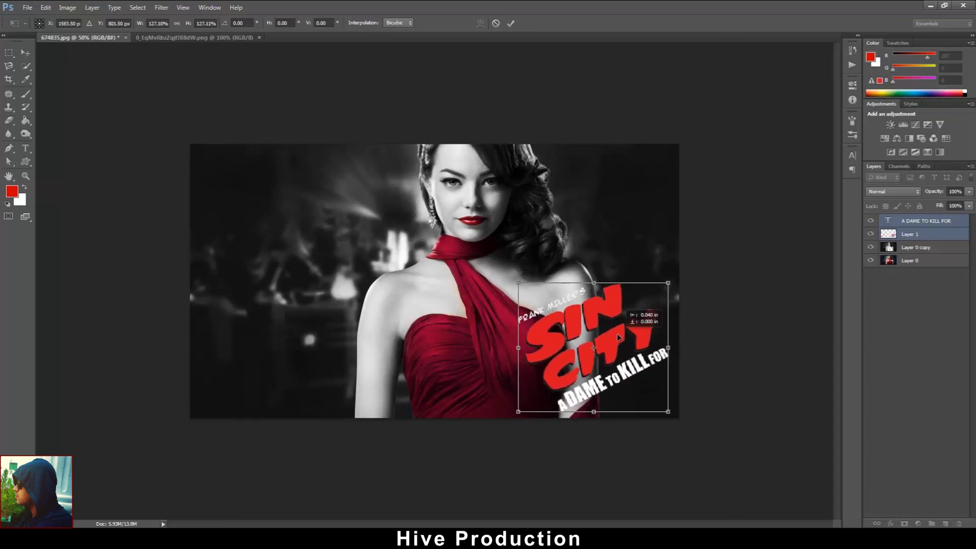
pyautogui.press('Return')
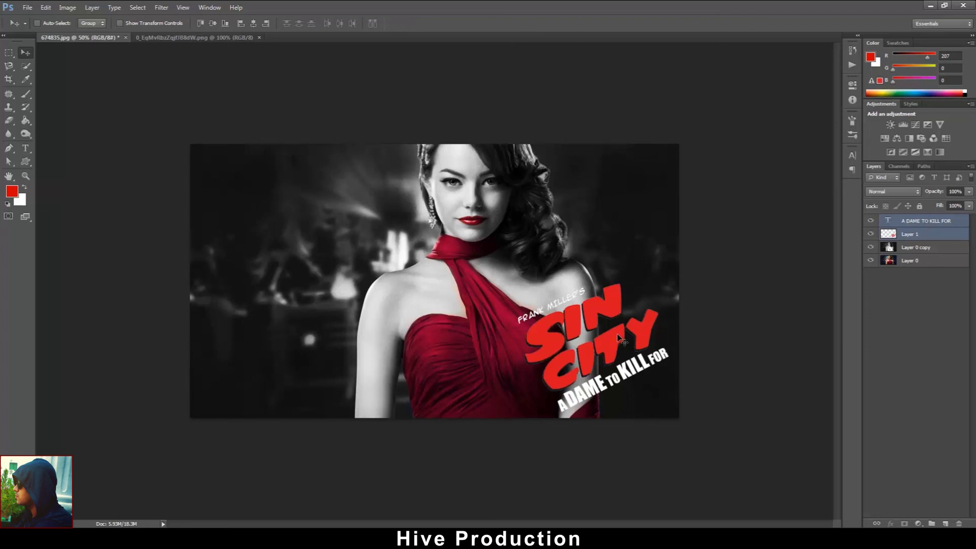
# Move the logo and title text together onto the dark background at the poster's left, clear of the woman's arm
pyautogui.hotkey('ctrl', '0')
pyautogui.moveTo(655, 351); pyautogui.dragTo(152, 280)
pyautogui.hotkey('ctrl', '-')
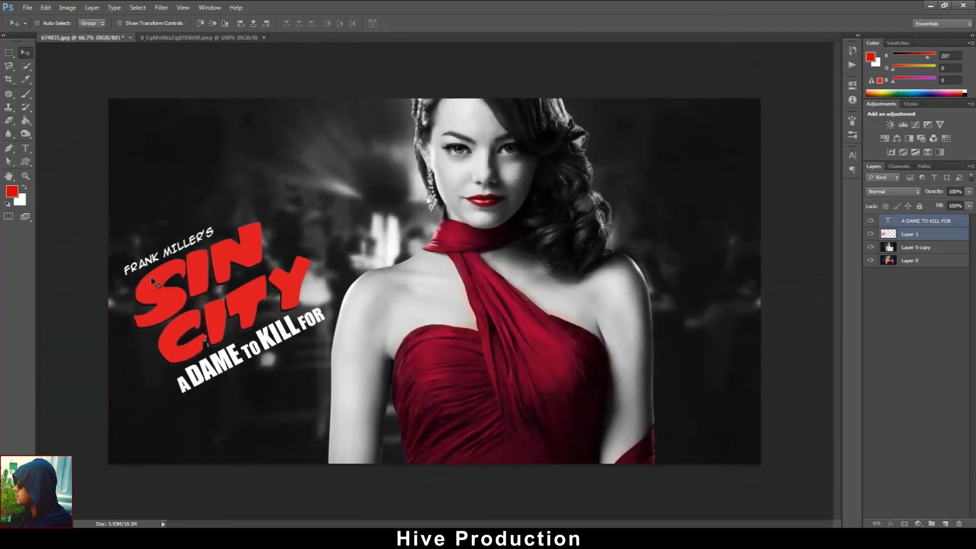